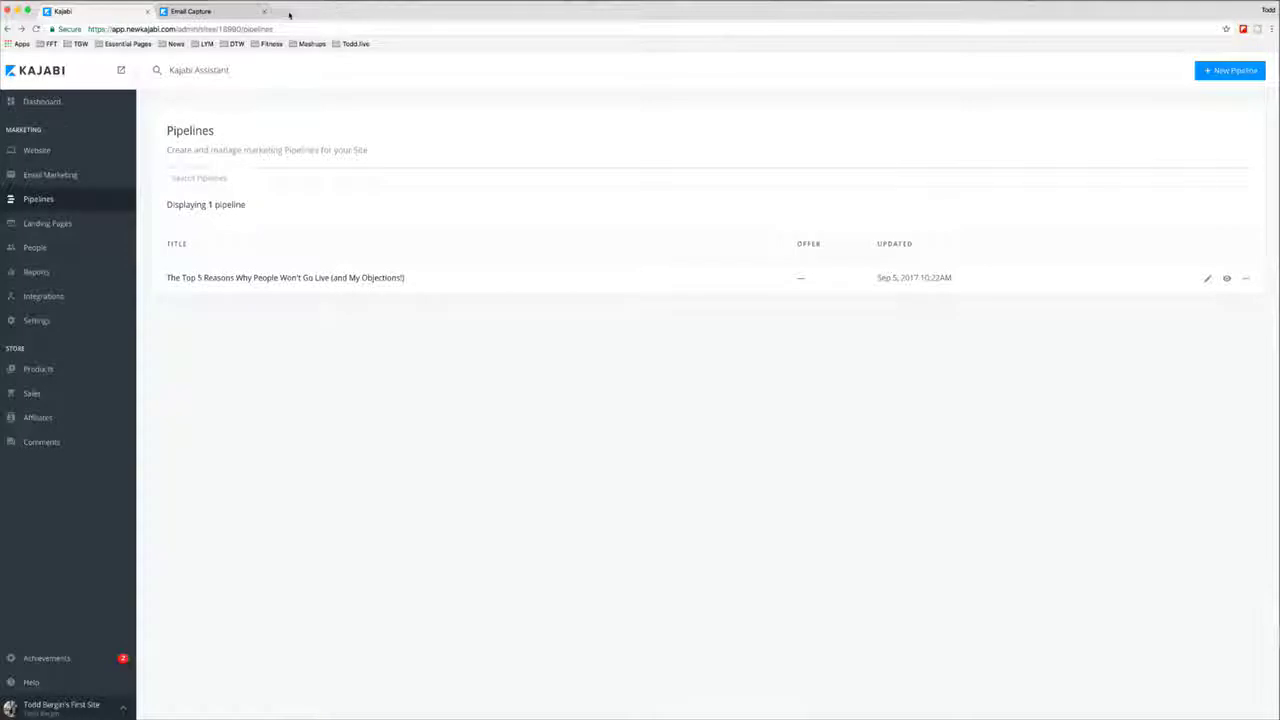
# - Open kajabiapp.com in a new browser tab
pyautogui.click(290, 13)
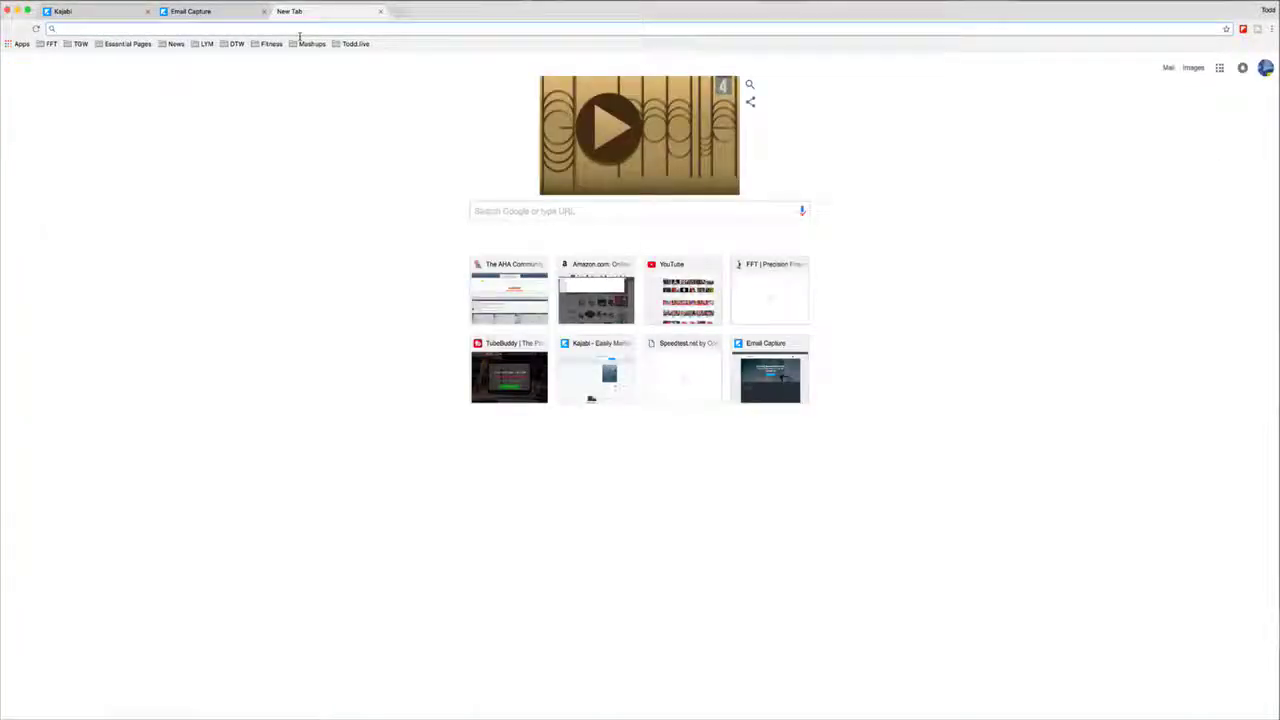
pyautogui.write('kajabiapp.com')
pyautogui.press('Return')
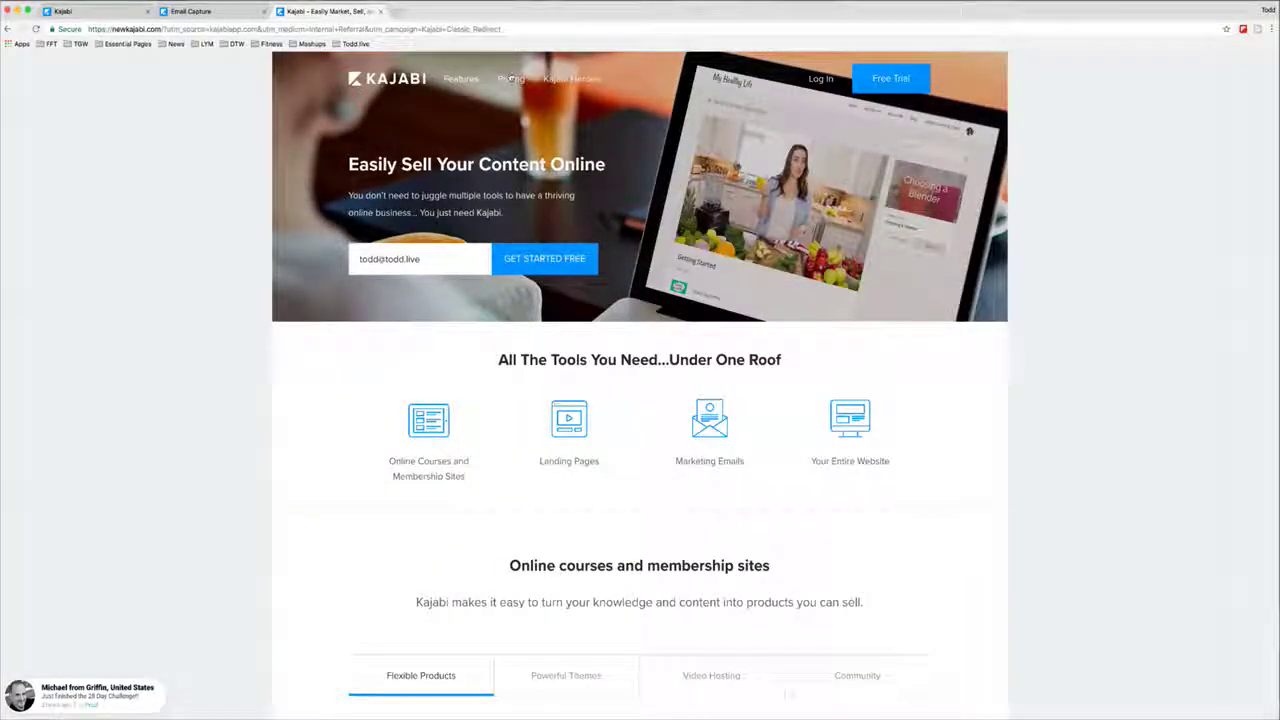
# - Look through the Kajabi Heroes page with its member profiles and return to the site's home page
pyautogui.click(578, 107)
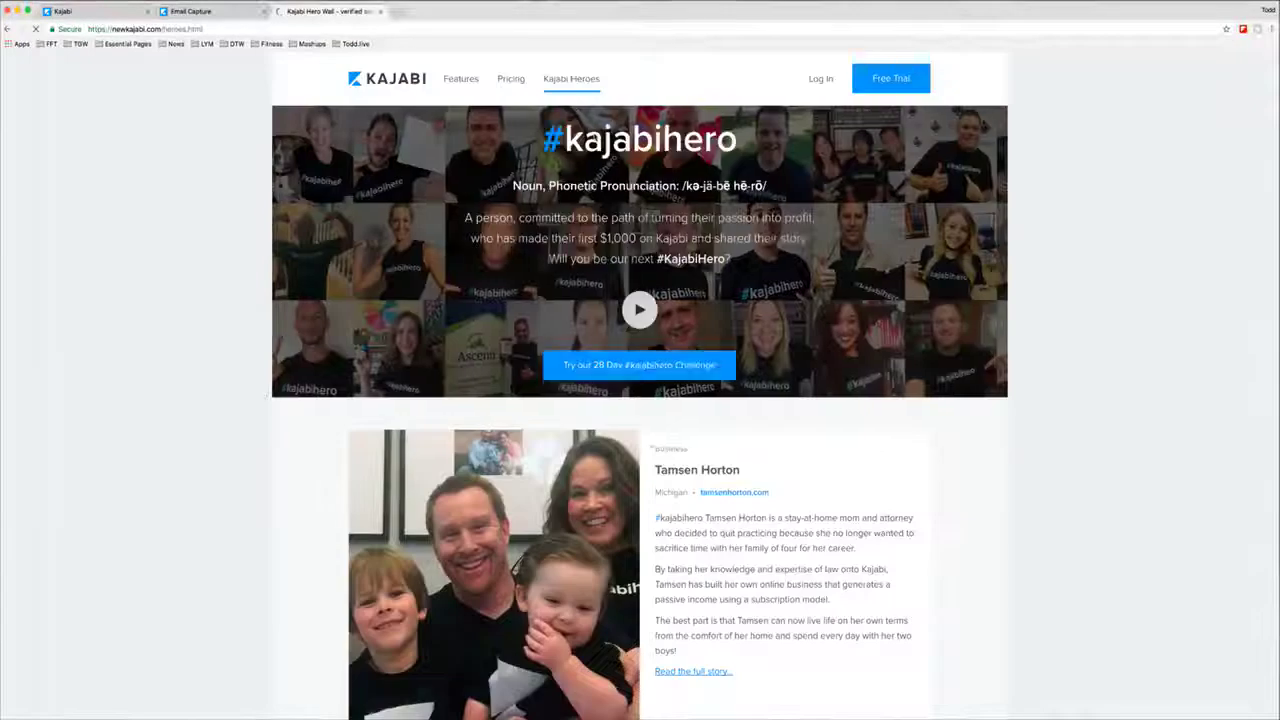
pyautogui.scroll(-5, 640, 400)
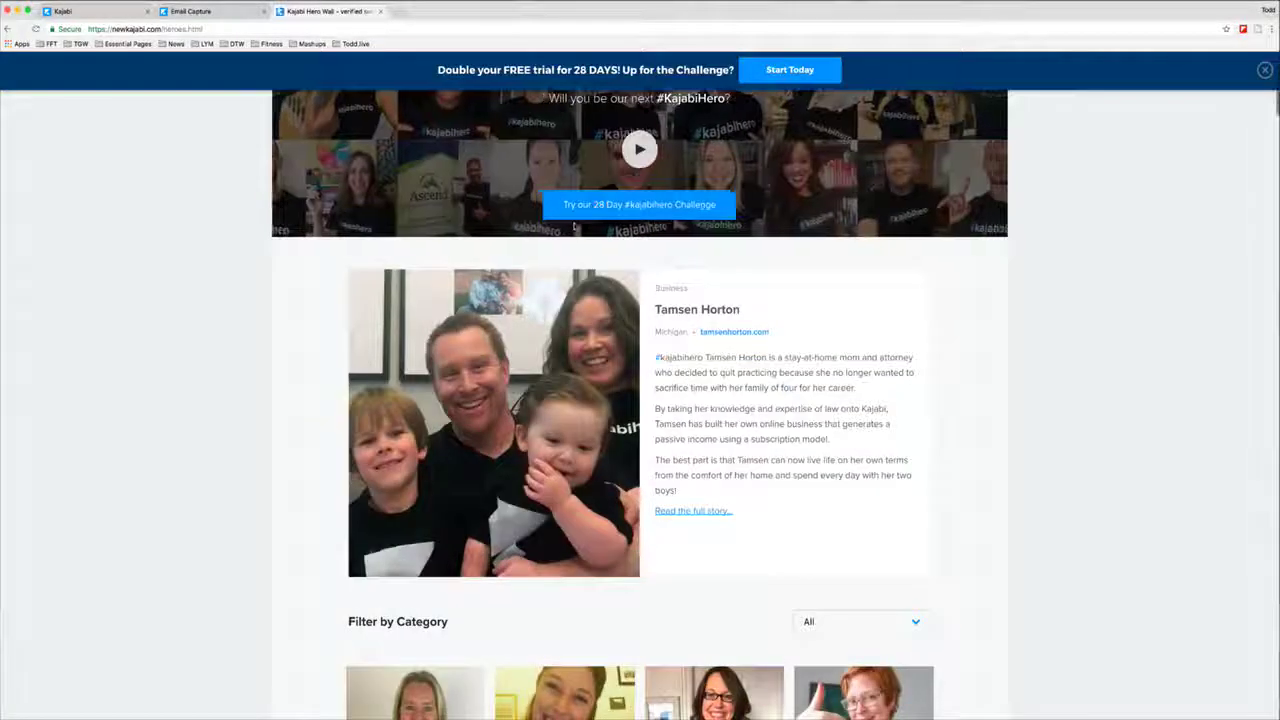
pyautogui.scroll(-4, 573, 228)
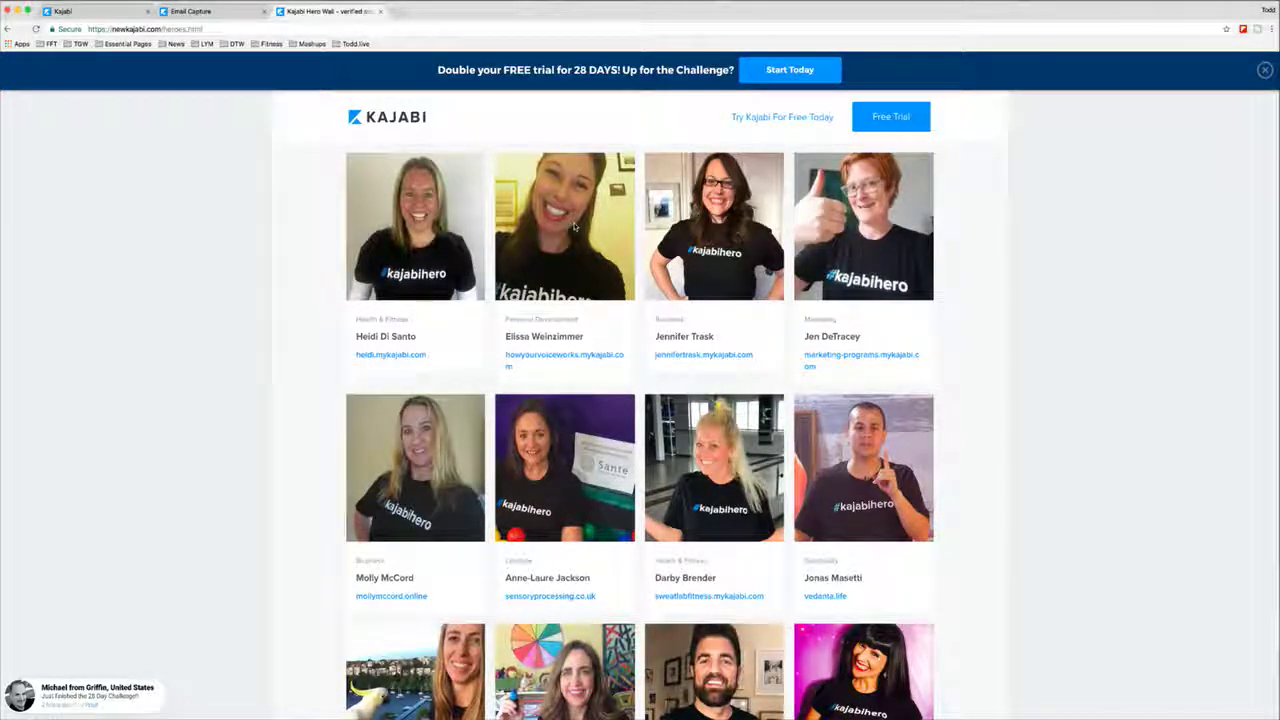
pyautogui.scroll(-2, 575, 228)
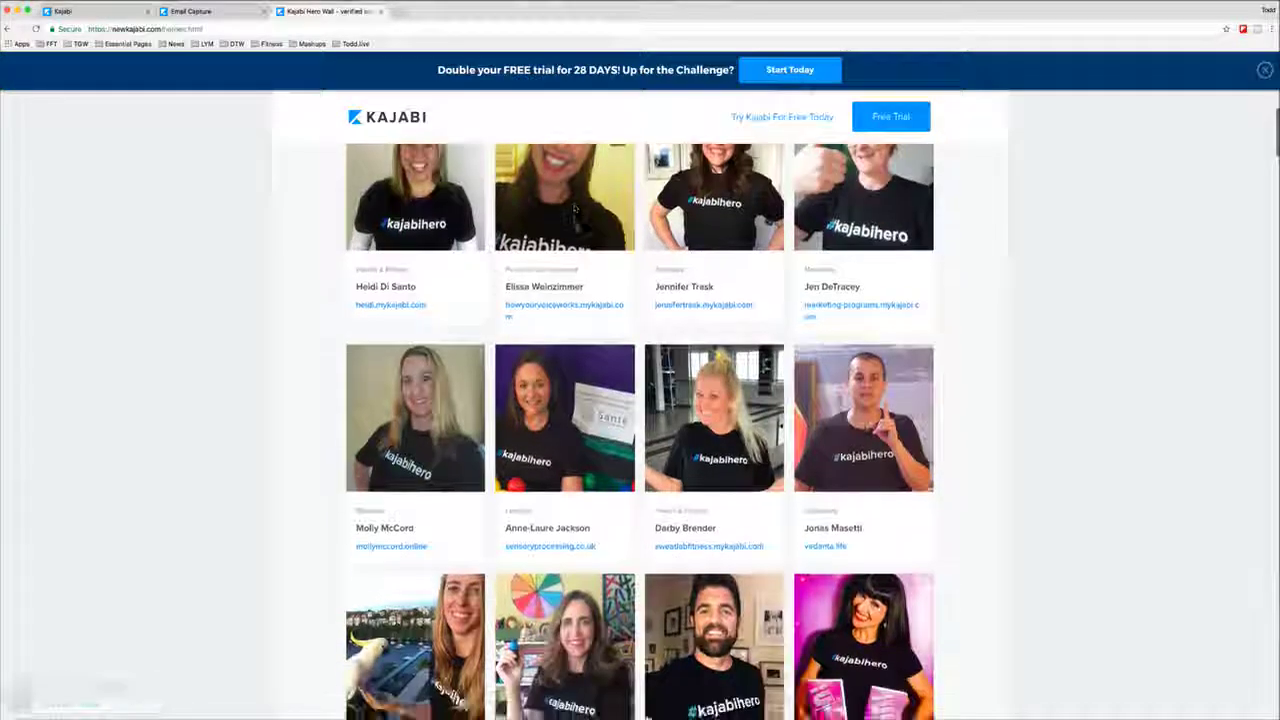
pyautogui.scroll(3, 575, 240)
pyautogui.scroll(5, 575, 255)
pyautogui.click(387, 116)
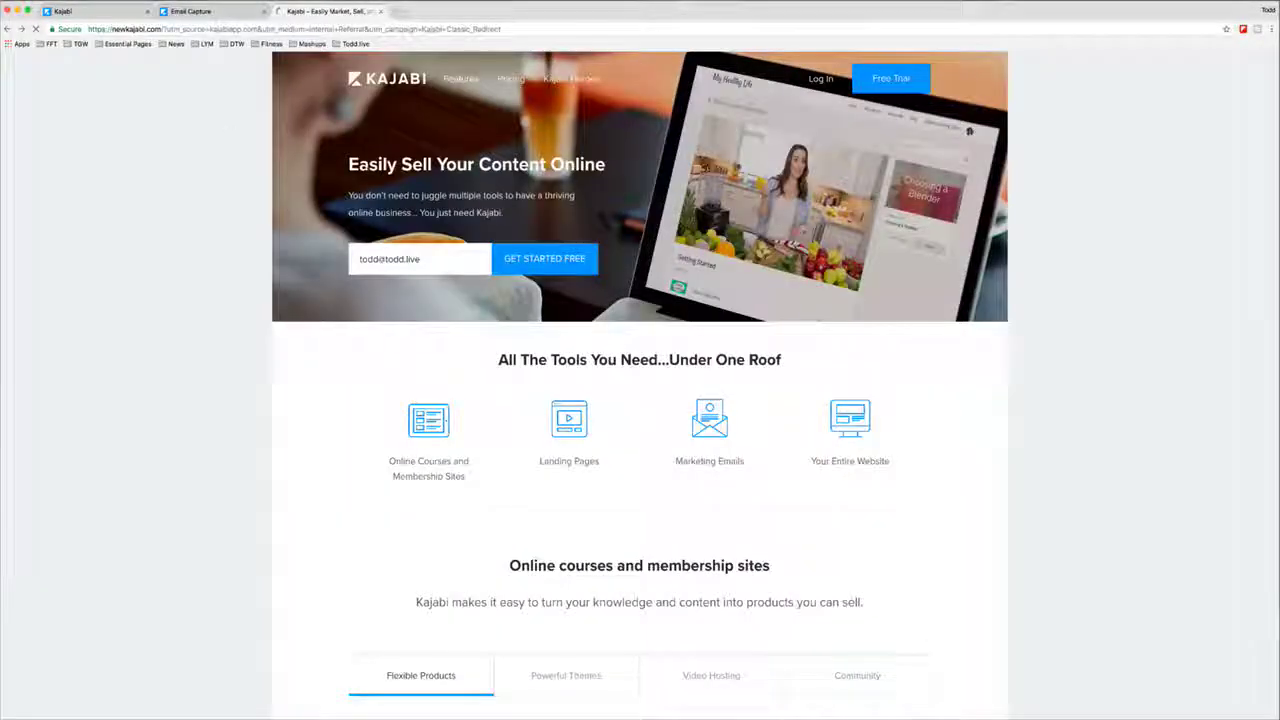
# - Open the pricing page, dismiss the e-course topics popup and compare the monthly and annual billing prices
pyautogui.click(510, 78)
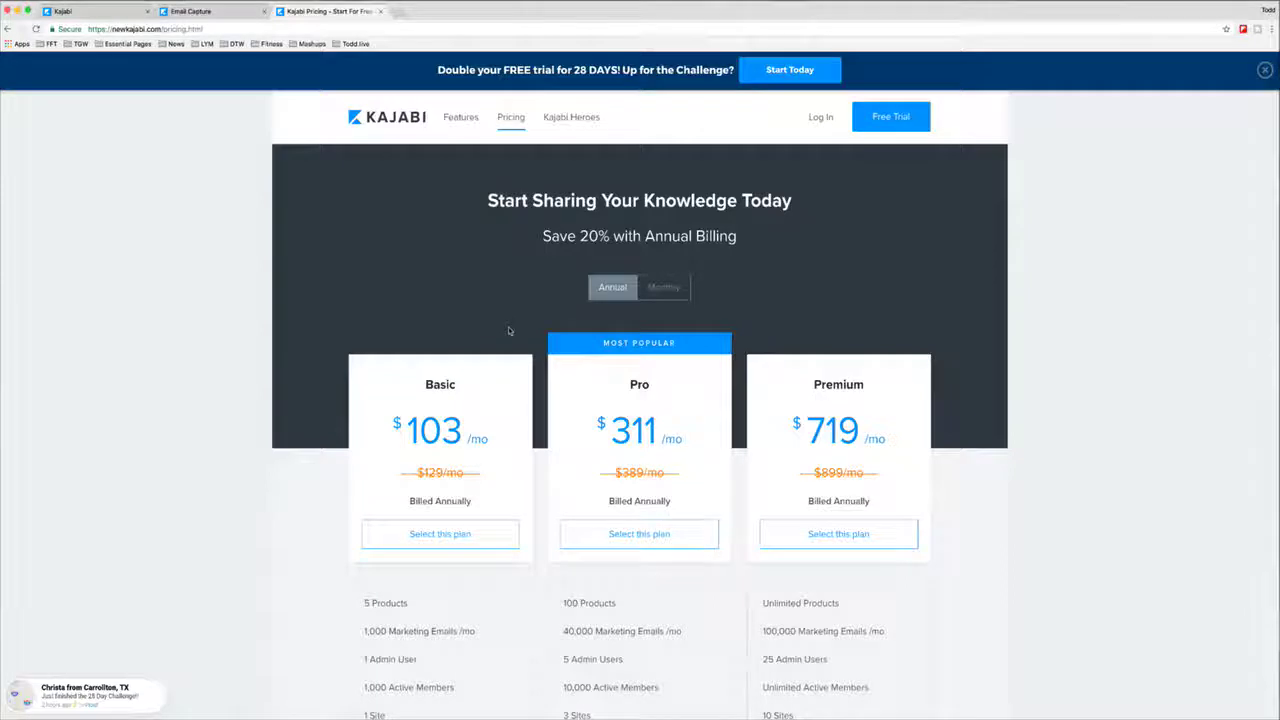
pyautogui.scroll(-2, 509, 331)
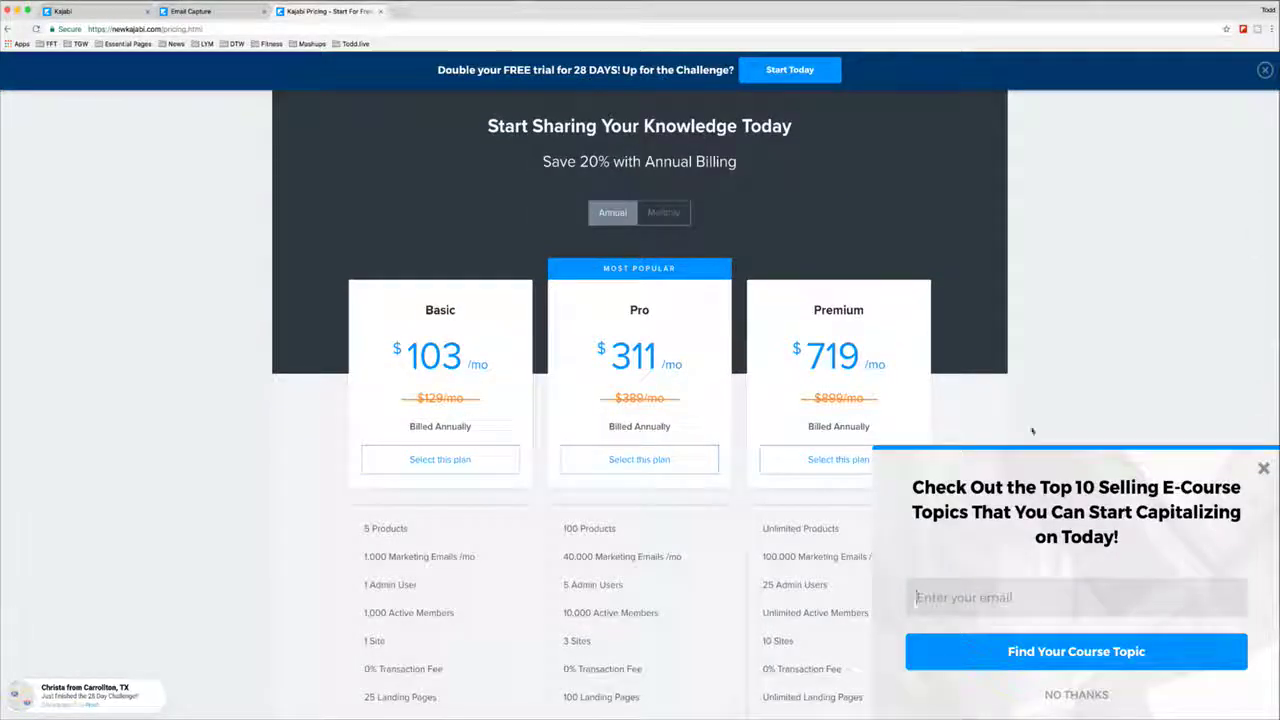
pyautogui.click(1262, 467)
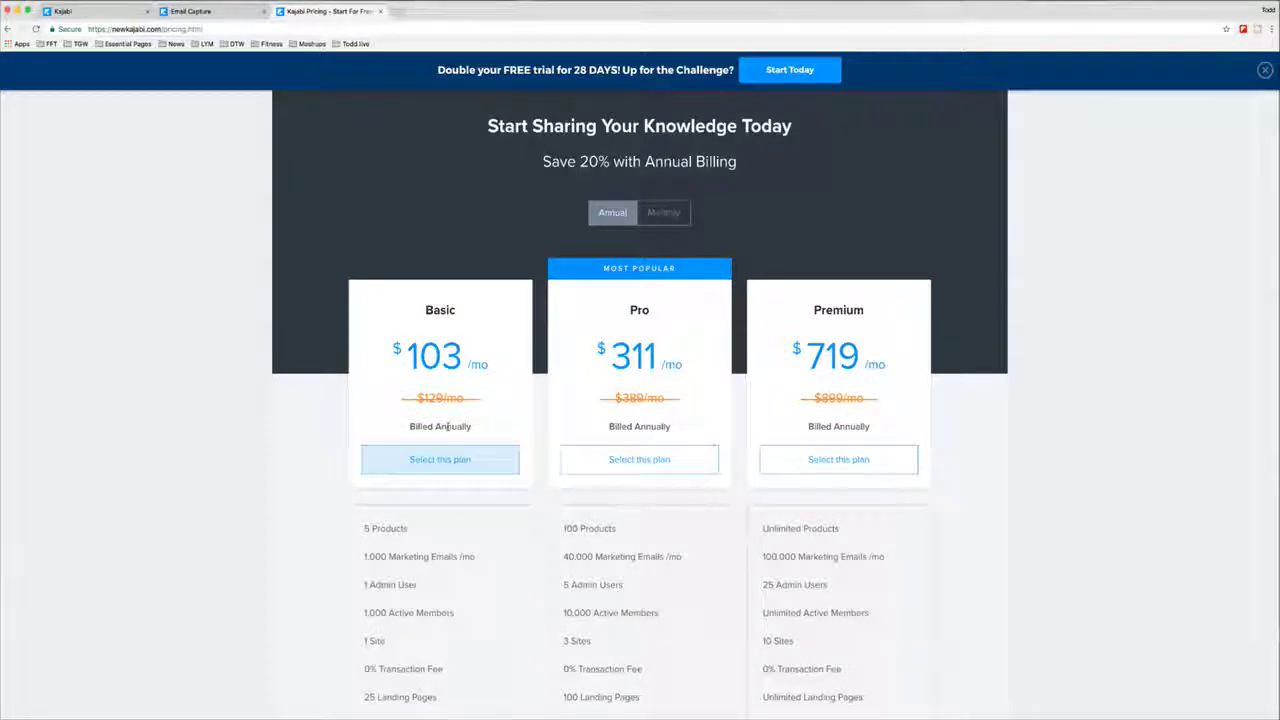
pyautogui.click(663, 212)
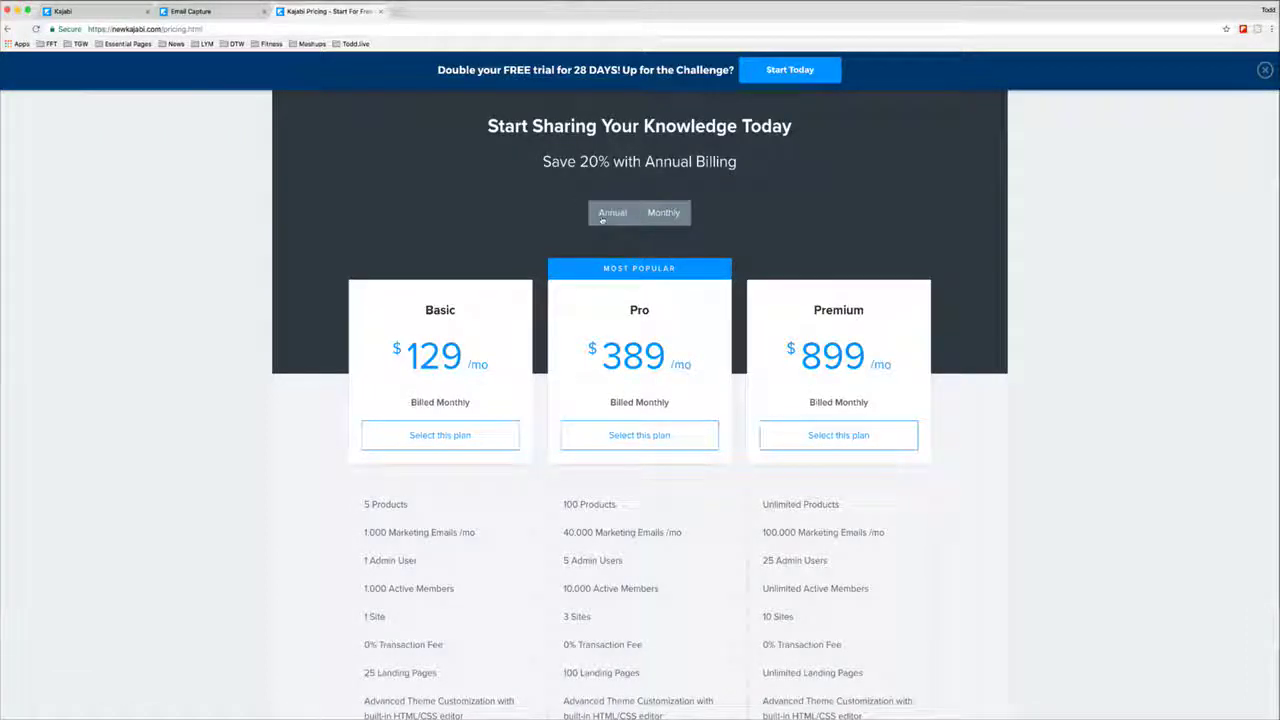
pyautogui.click(602, 220)
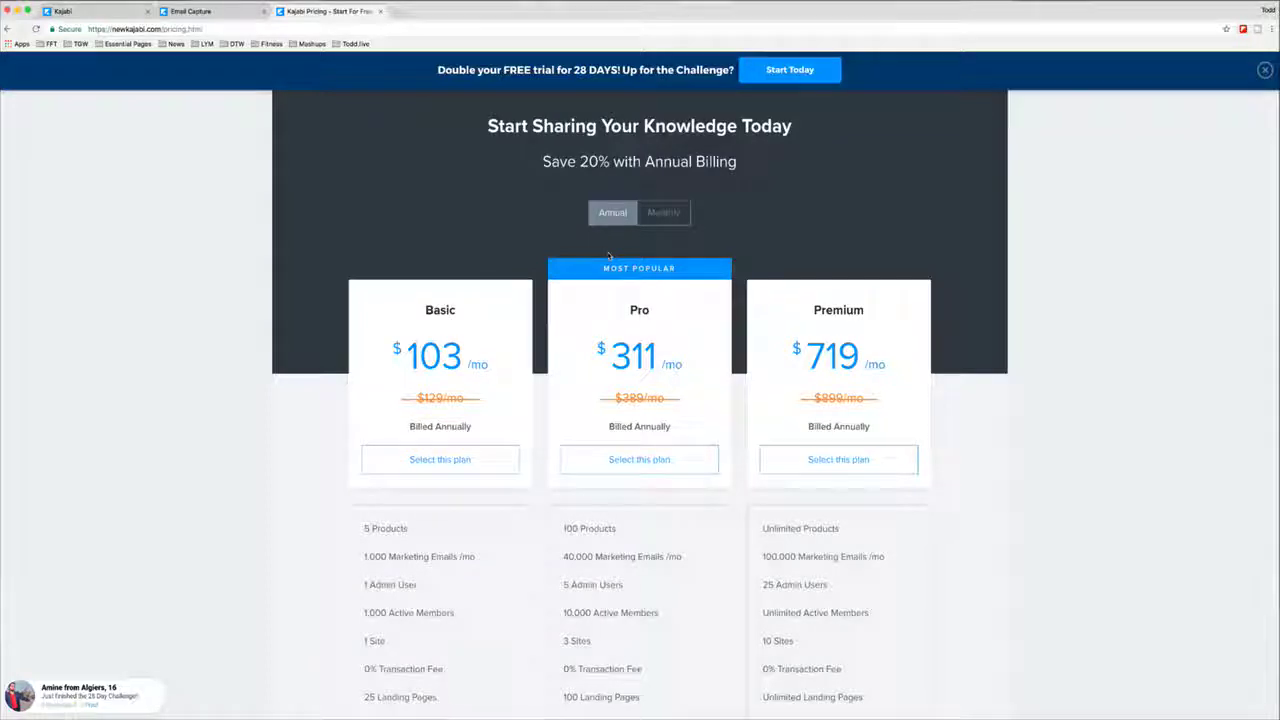
# - Compare the features included in the Basic, Pro and Premium plans and go back to the home page
pyautogui.scroll(-3, 608, 256)
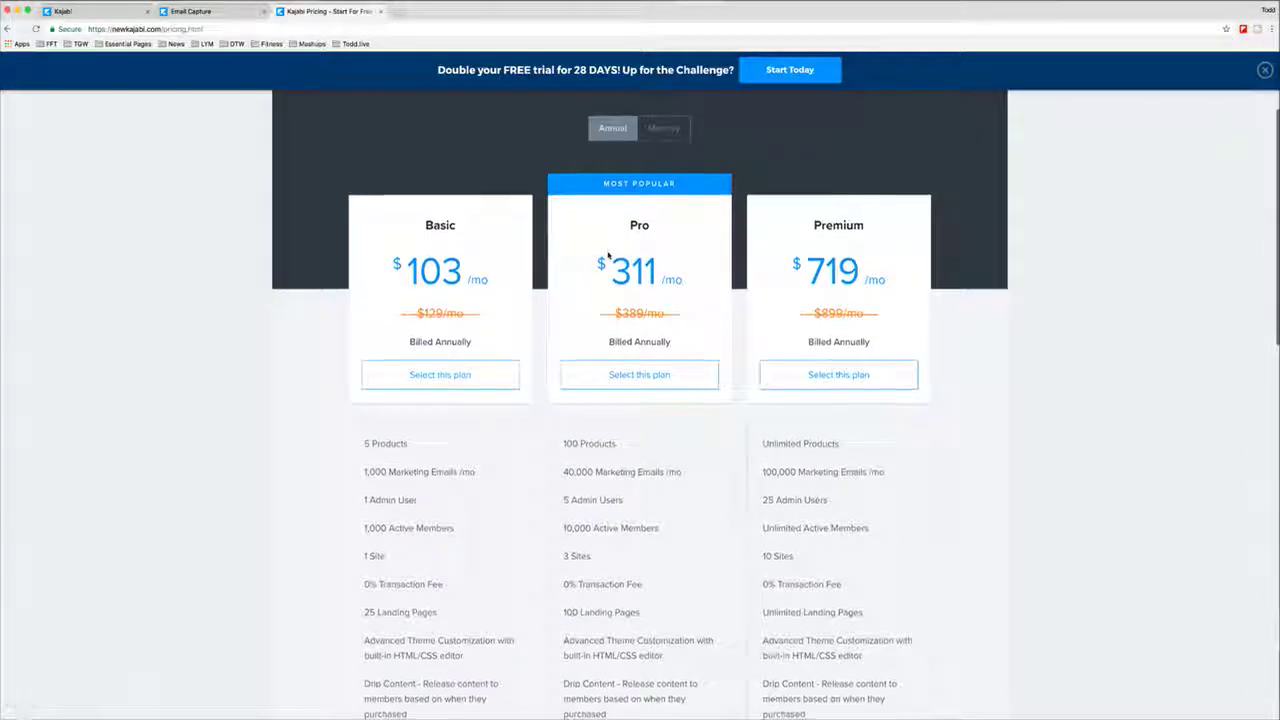
pyautogui.scroll(-3, 608, 256)
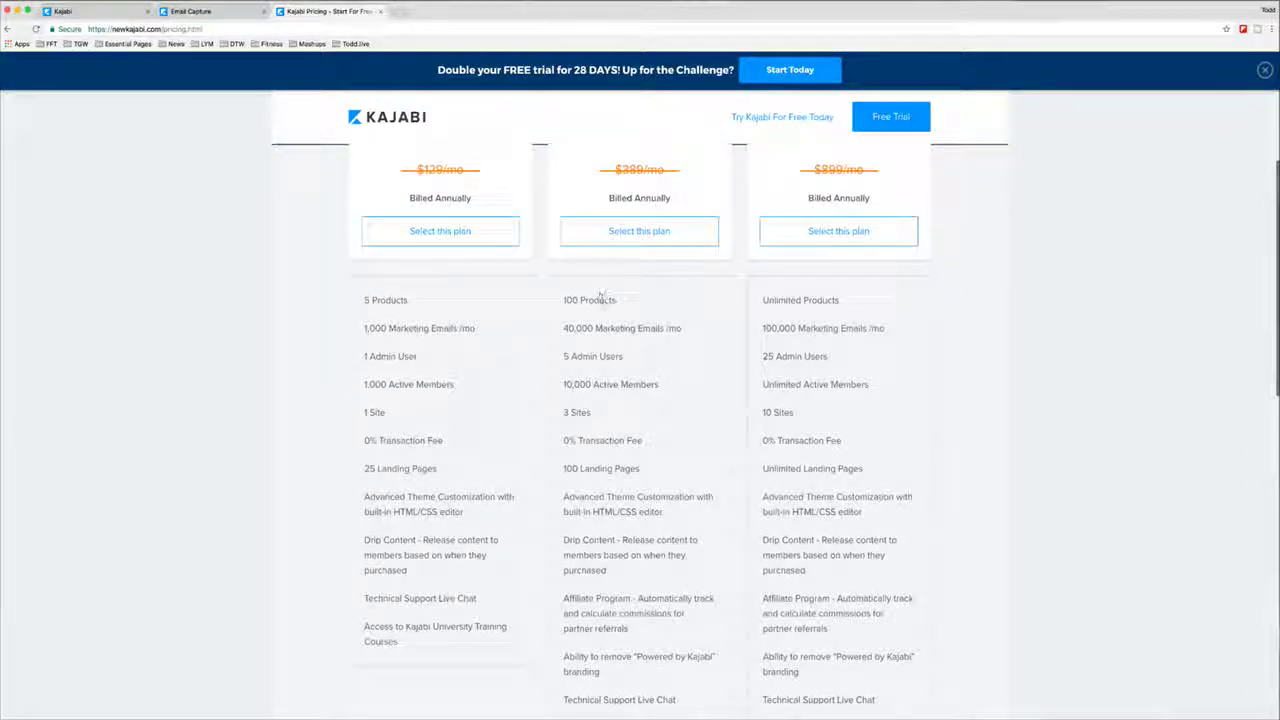
pyautogui.scroll(3, 792, 440)
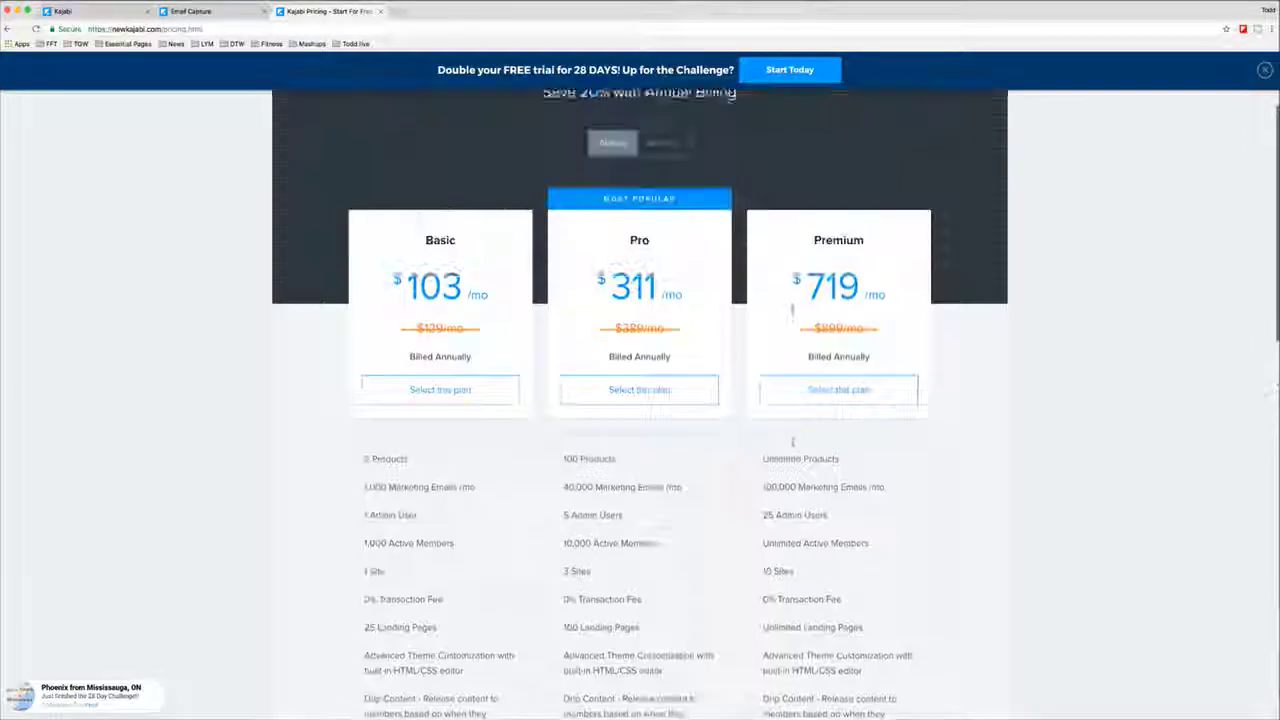
pyautogui.scroll(-3, 792, 440)
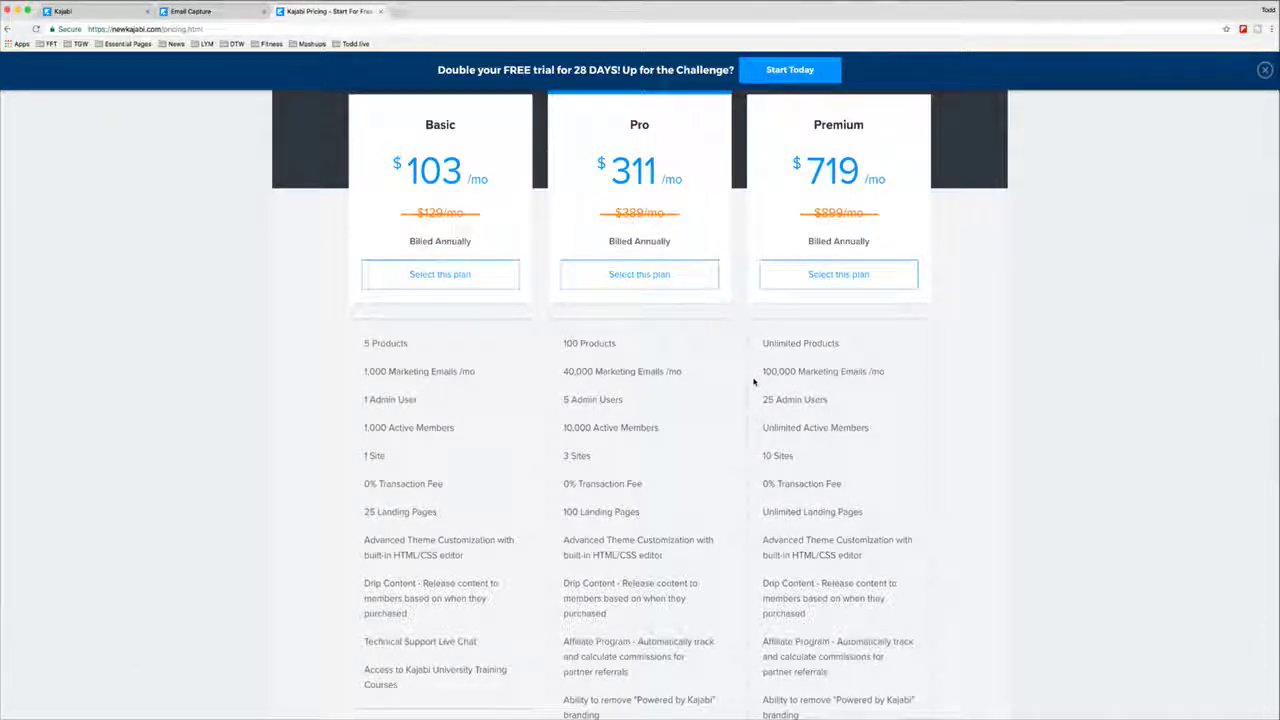
pyautogui.scroll(2, 754, 381)
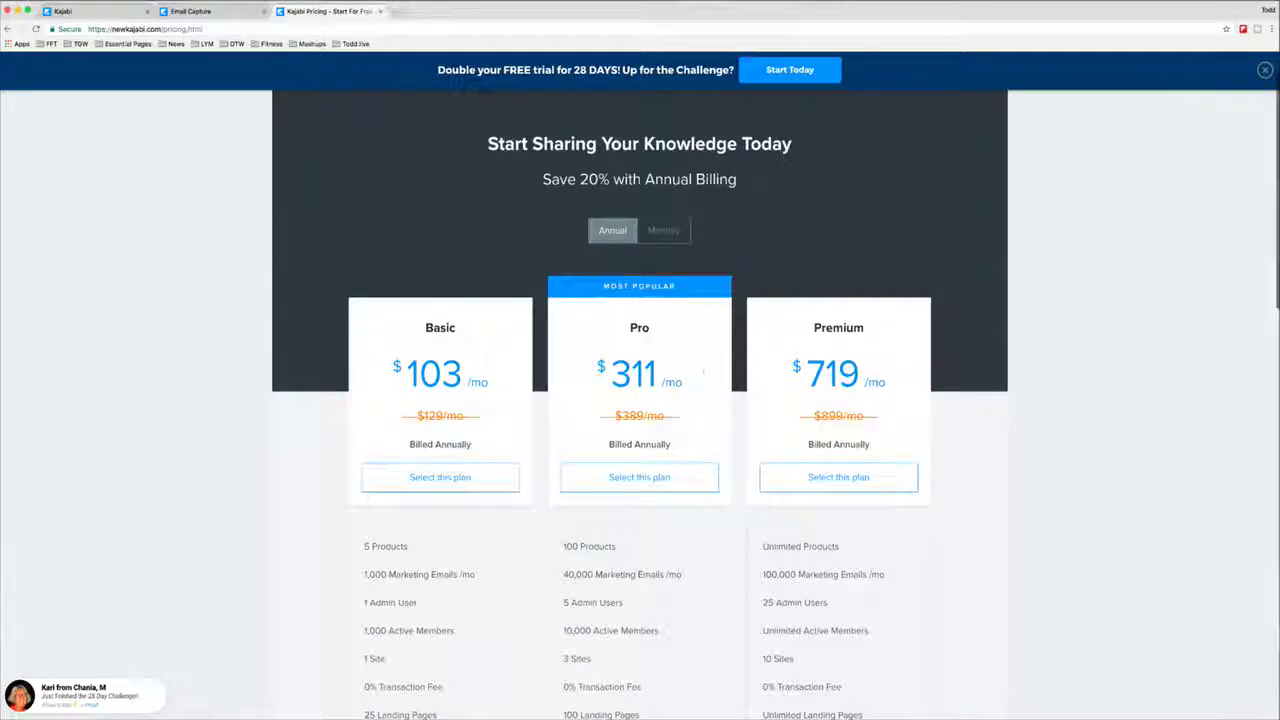
pyautogui.click(7, 28)
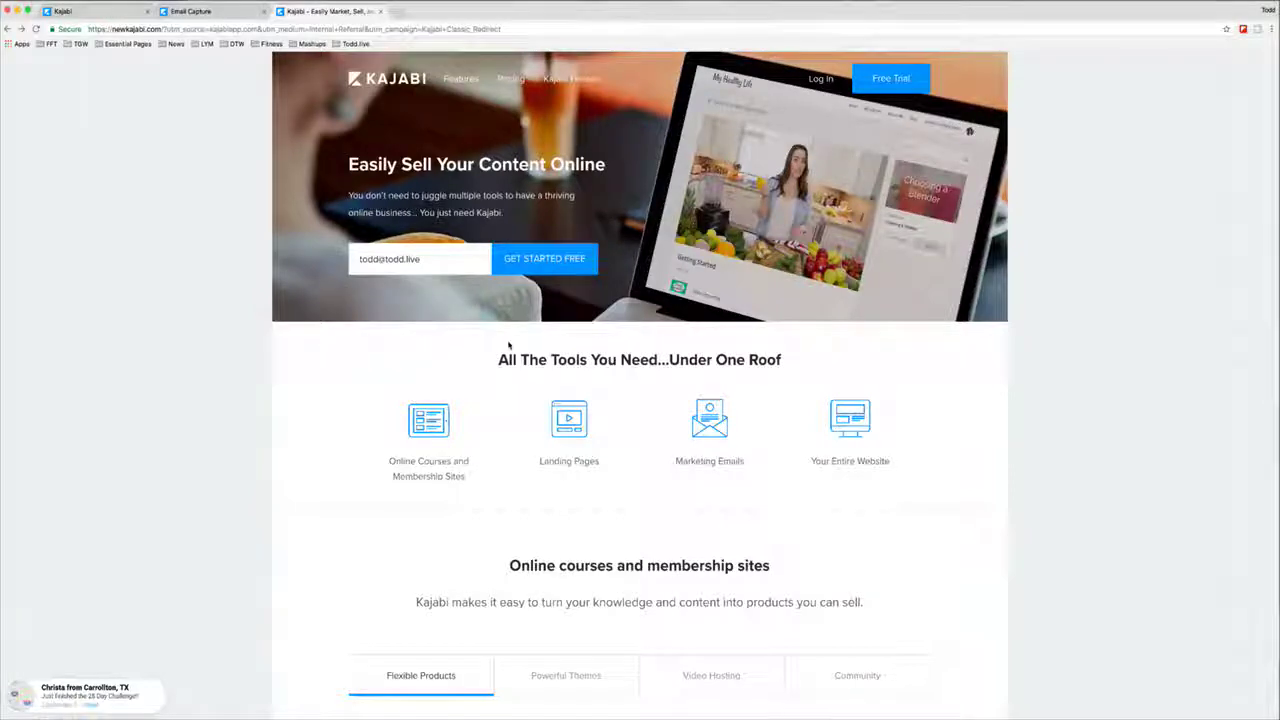
# - Review the home page's sections on online courses, landing pages, marketing emails and website tools
pyautogui.scroll(-4, 507, 344)
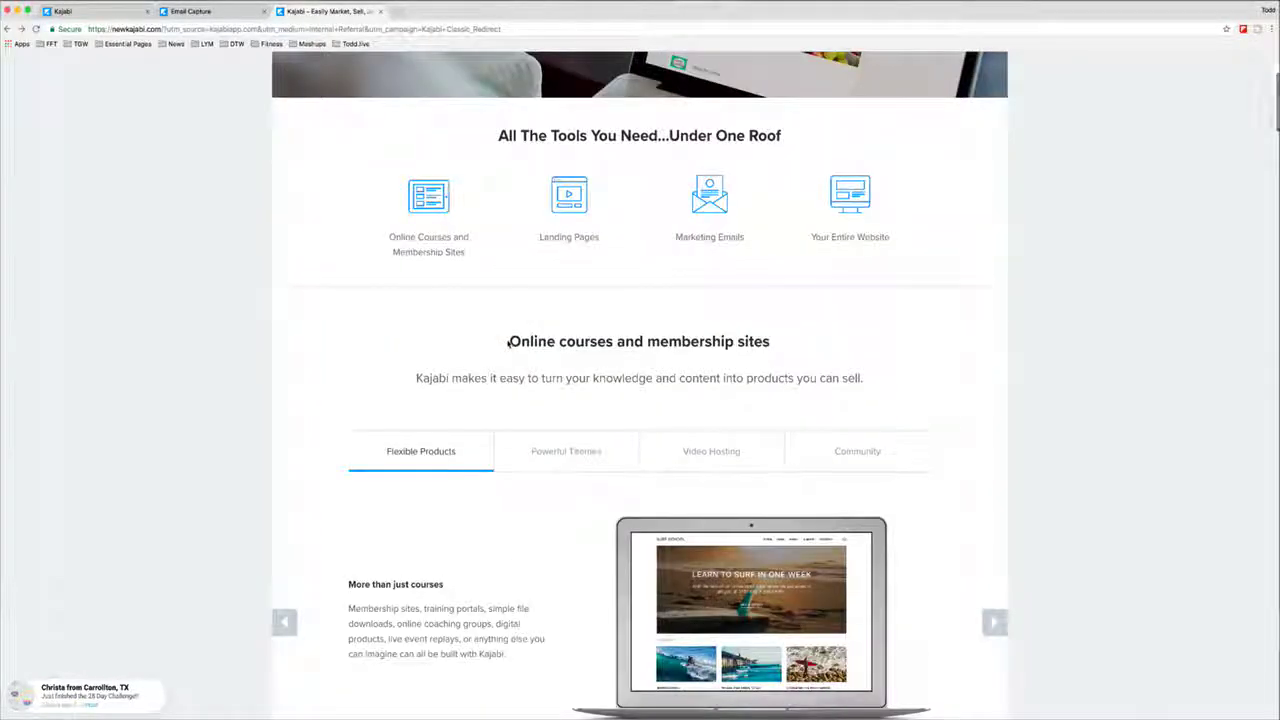
pyautogui.scroll(-5, 507, 344)
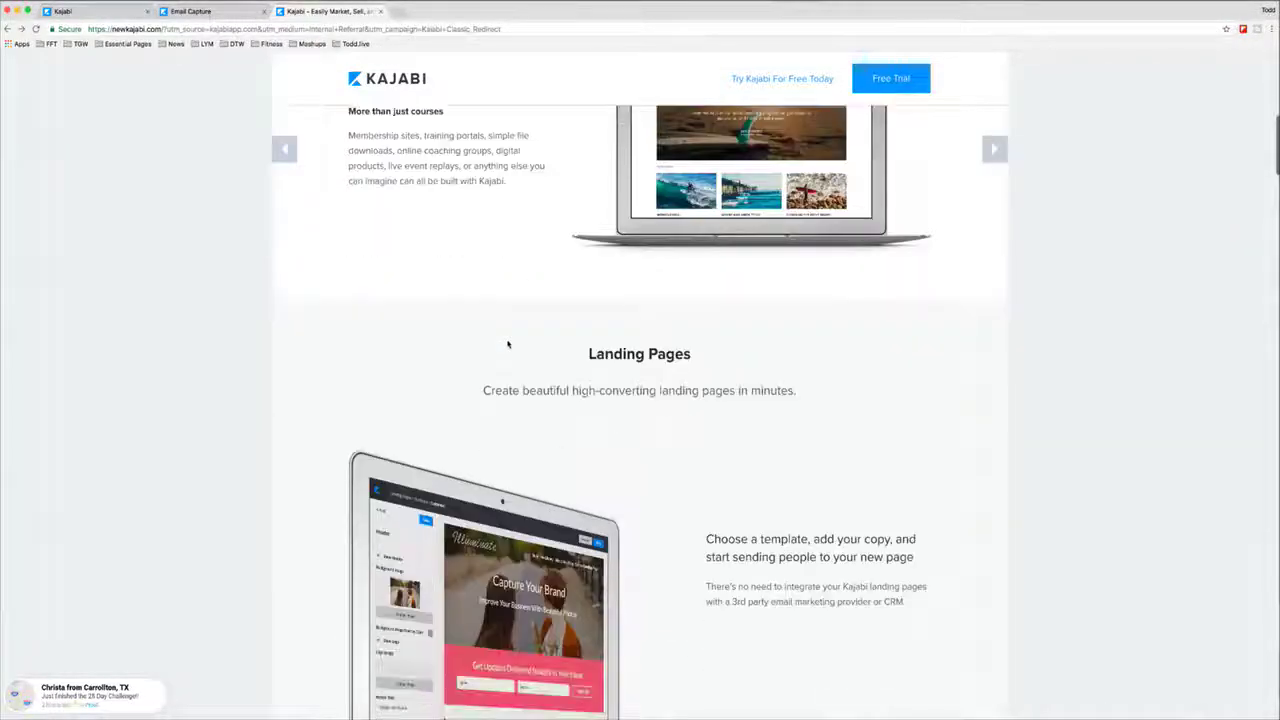
pyautogui.scroll(-15, 507, 344)
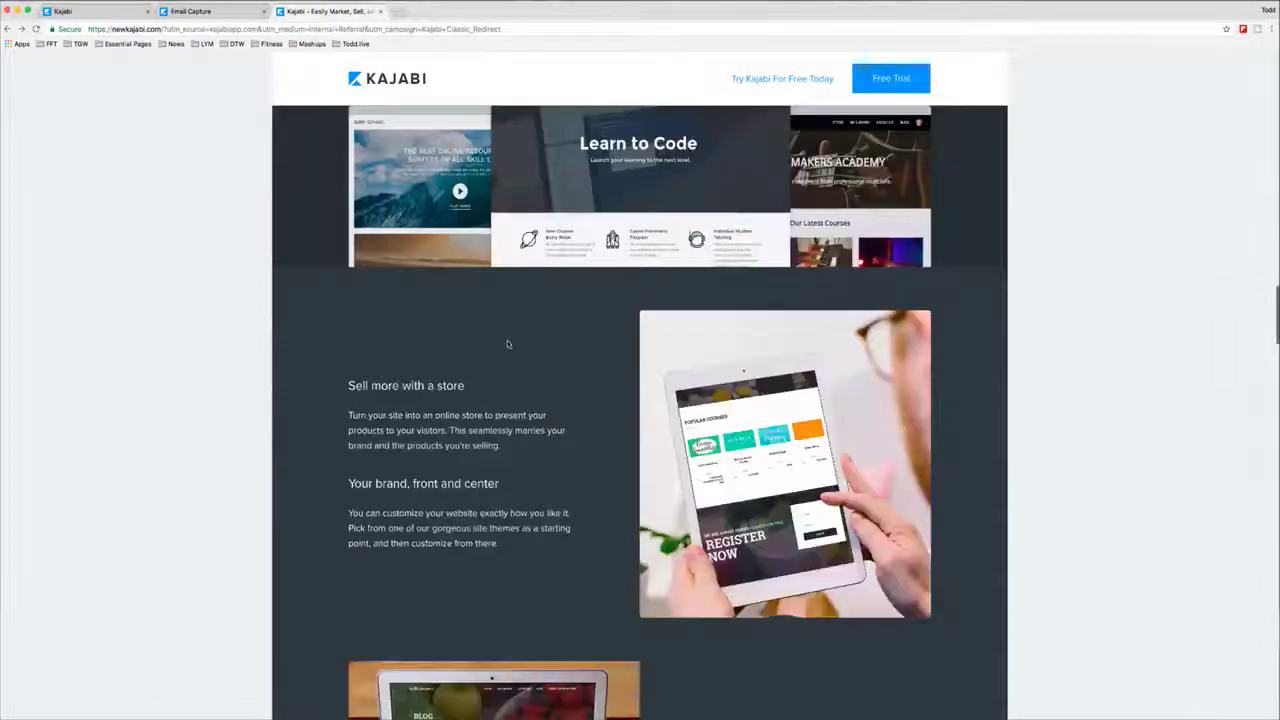
pyautogui.scroll(-6, 507, 343)
pyautogui.scroll(20, 507, 343)
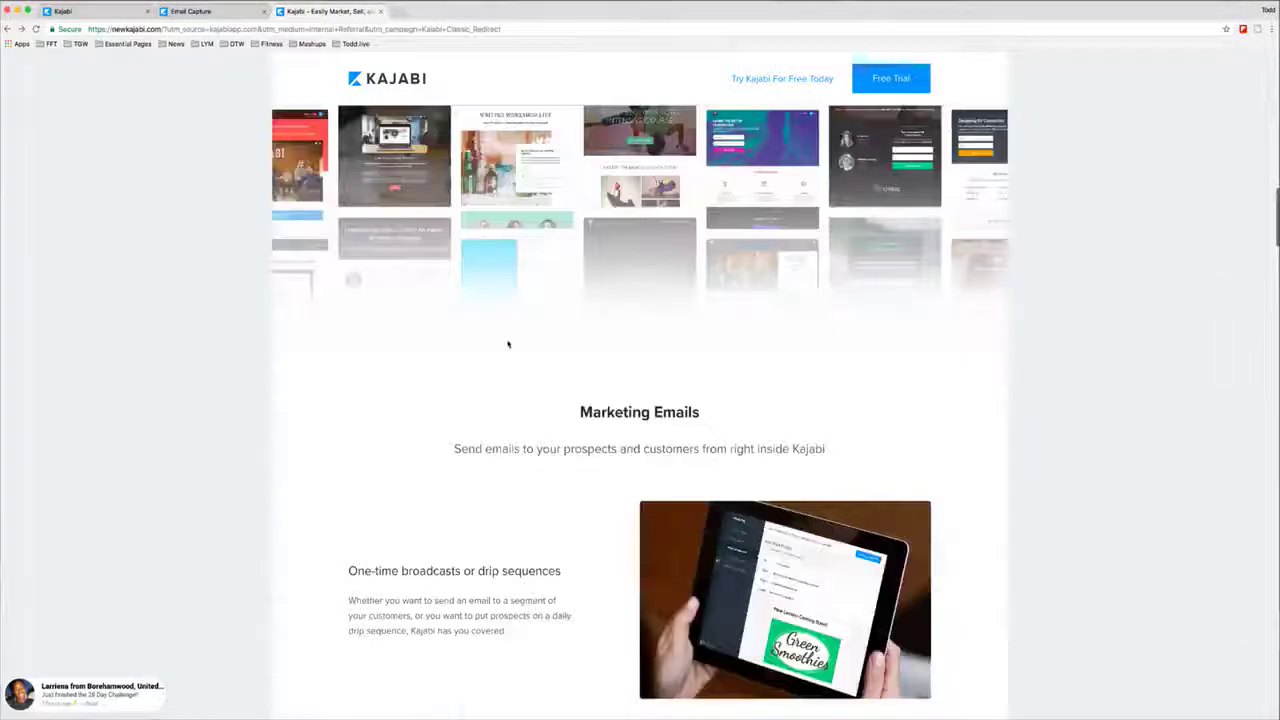
pyautogui.scroll(5, 507, 344)
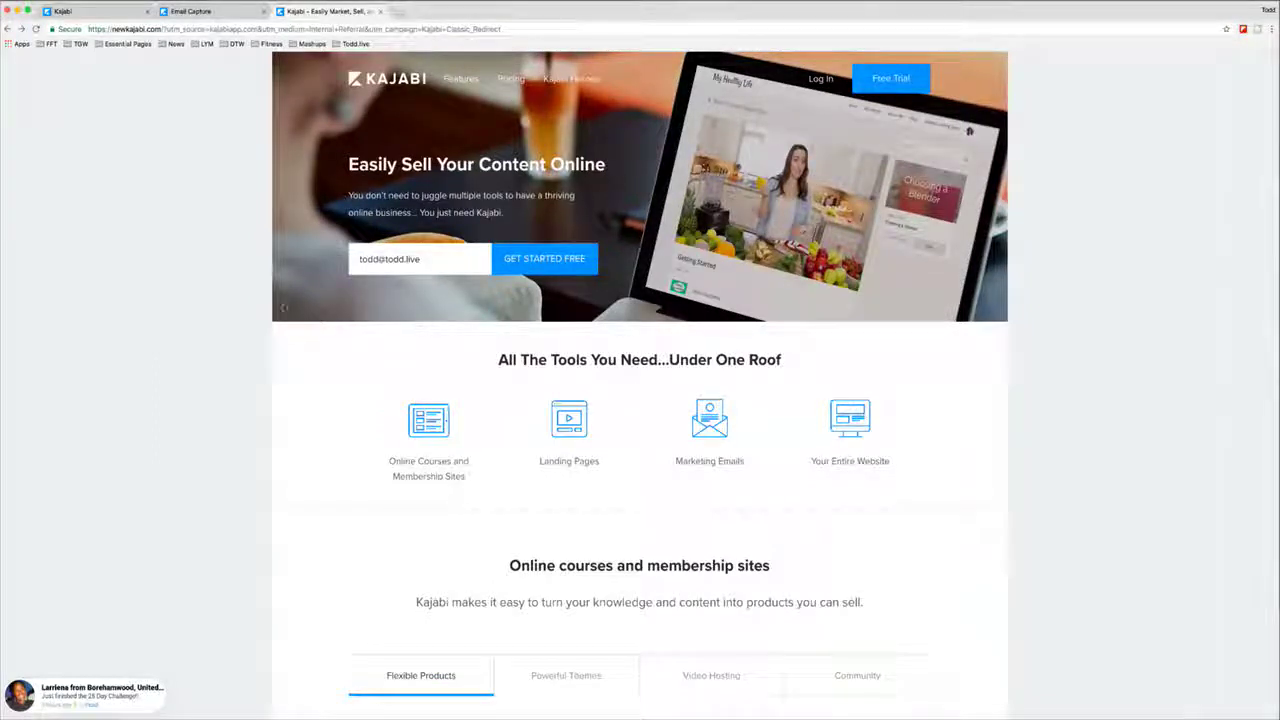
# - Open the "The Top 5 Reasons Why People Won't Go Live (and My Objections!)" pipeline in the admin and view its Email Capture page in the customizer
pyautogui.click(110, 10)
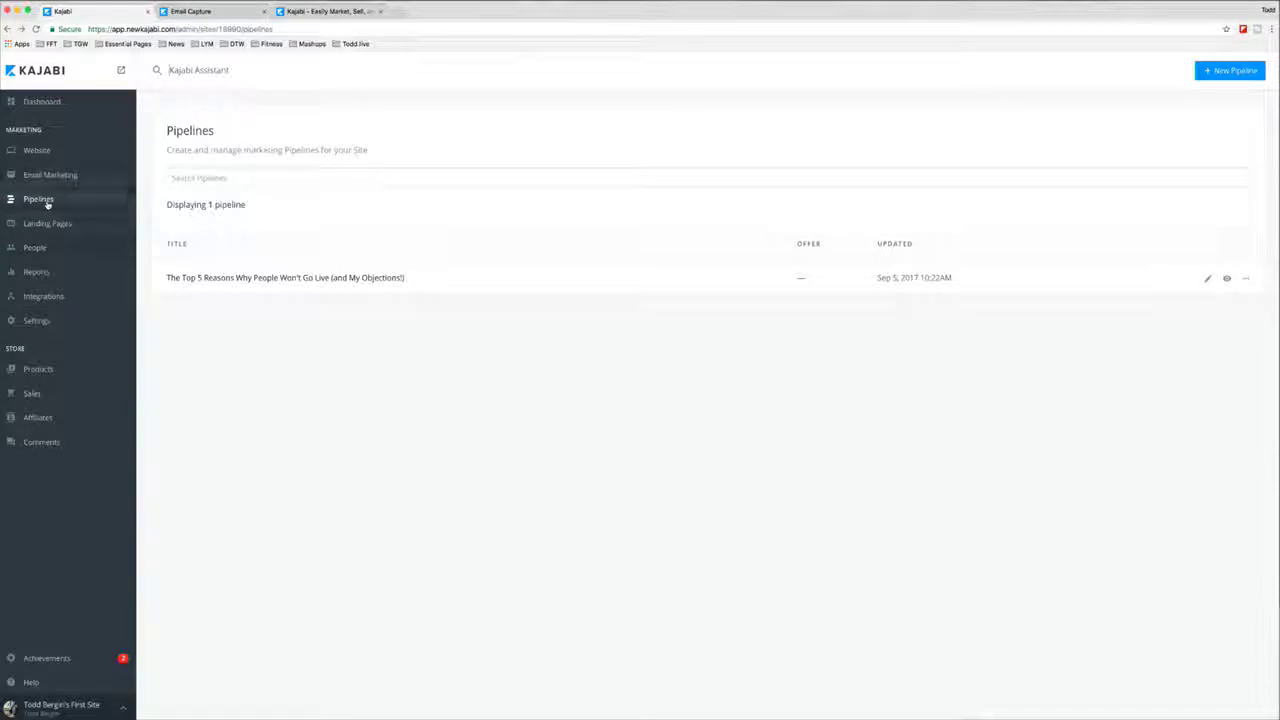
pyautogui.click(238, 280)
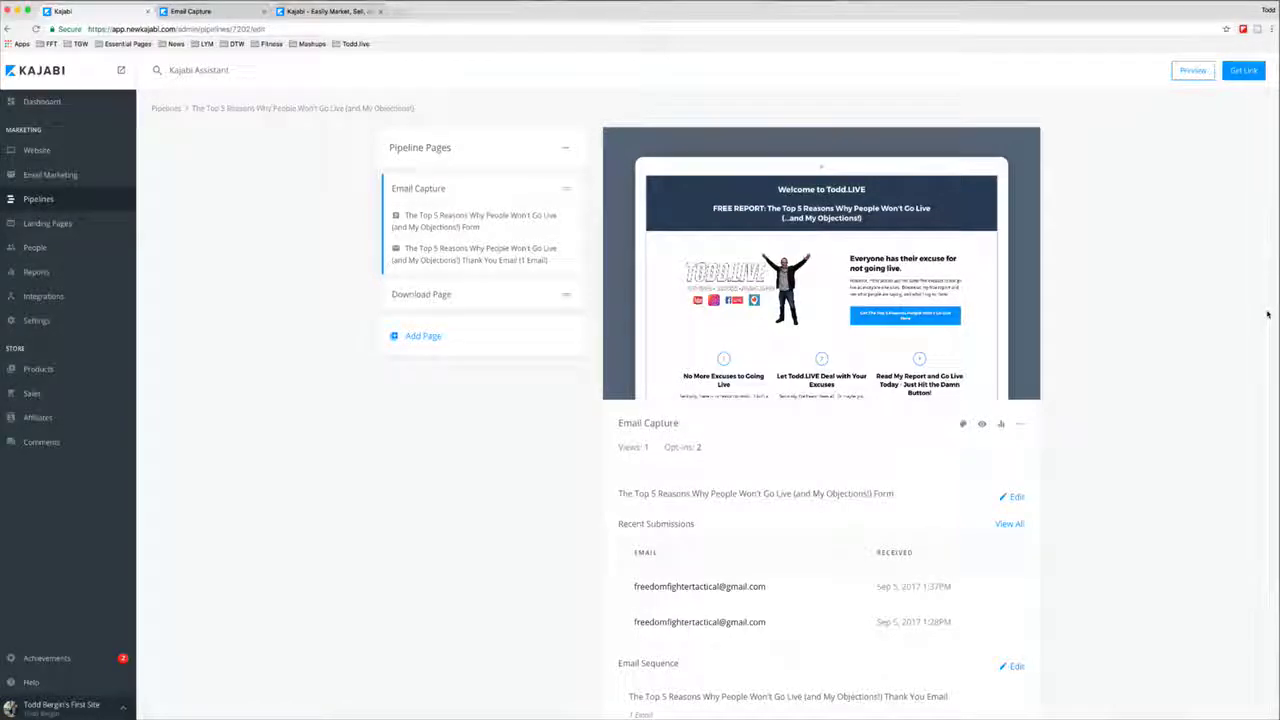
pyautogui.scroll(-1, 1138, 338)
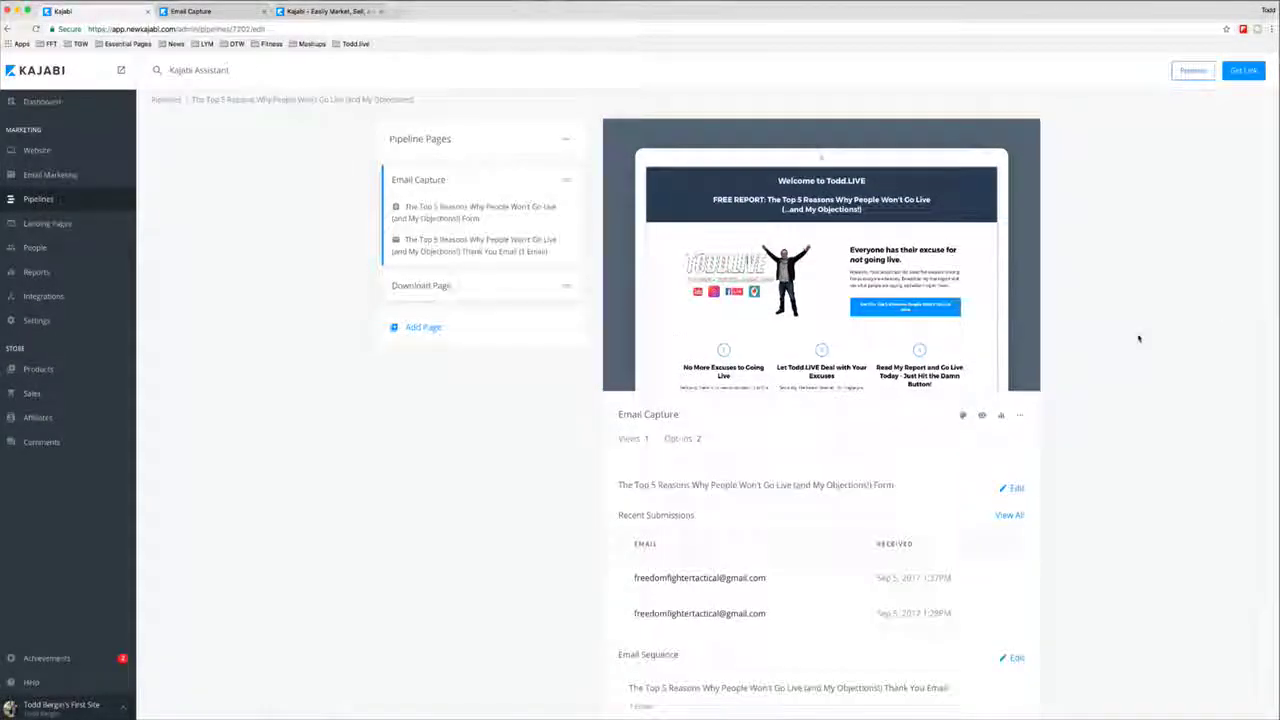
pyautogui.scroll(-3, 1138, 338)
pyautogui.scroll(4, 1138, 338)
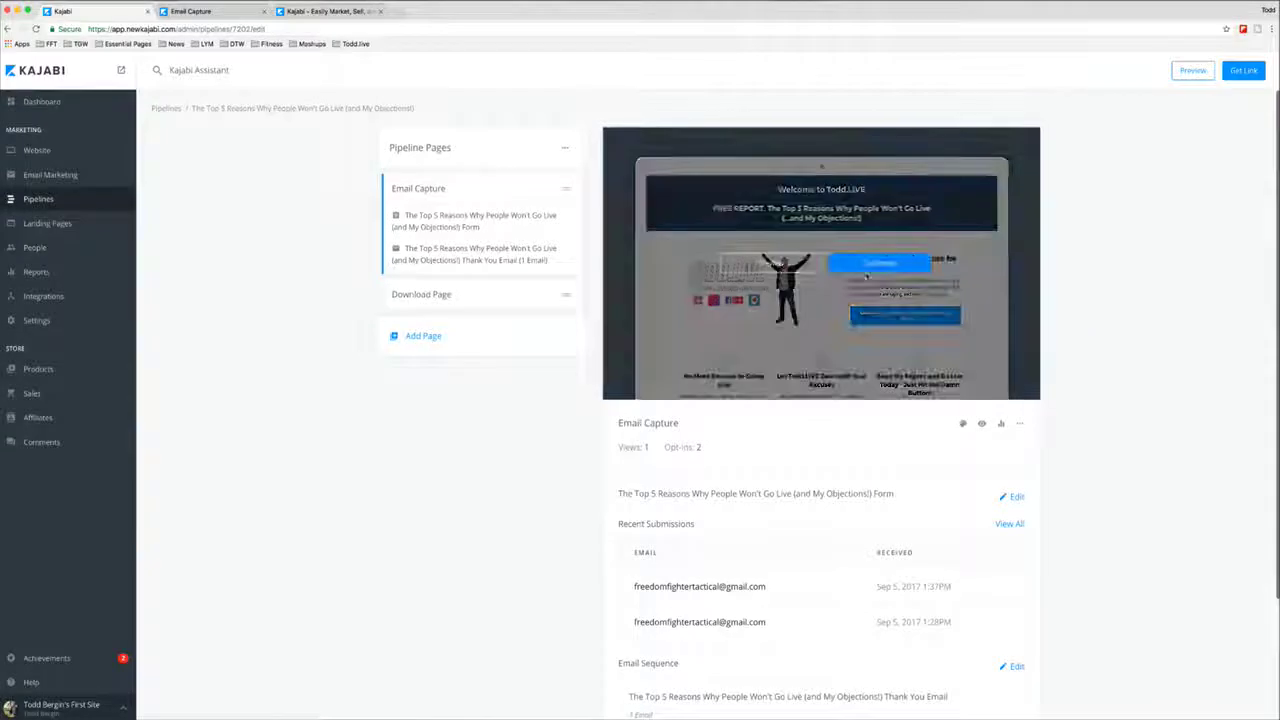
pyautogui.click(868, 264)
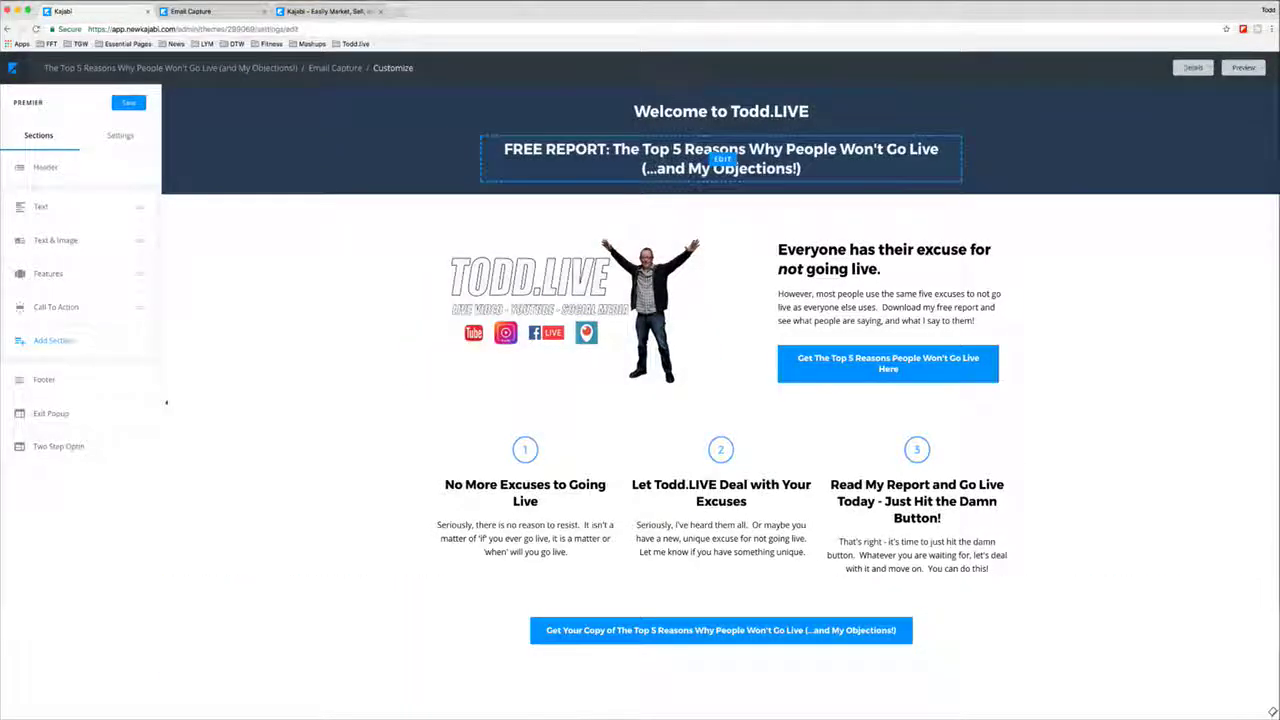
pyautogui.click(13, 68)
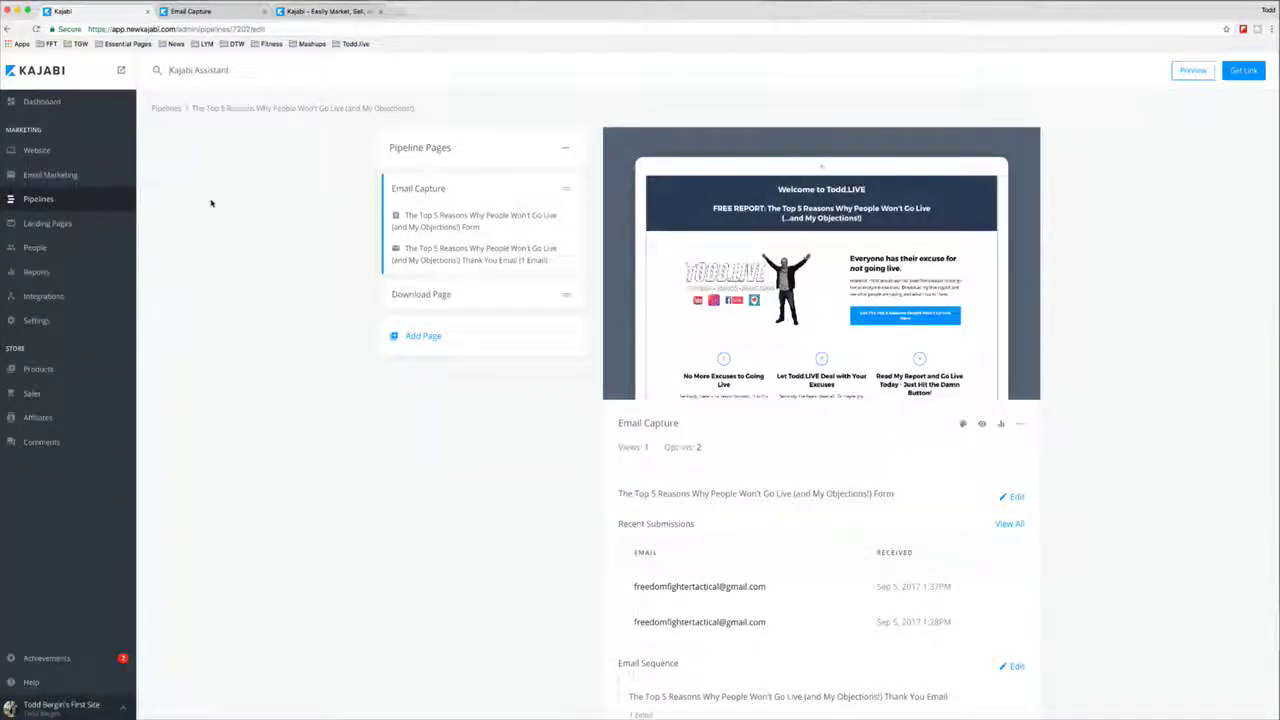
# - From the landing pages list, view the Email Capture, Top 5 Reasons People Won't Go Live Resource Page and Download Page in the customizer
pyautogui.click(100, 222)
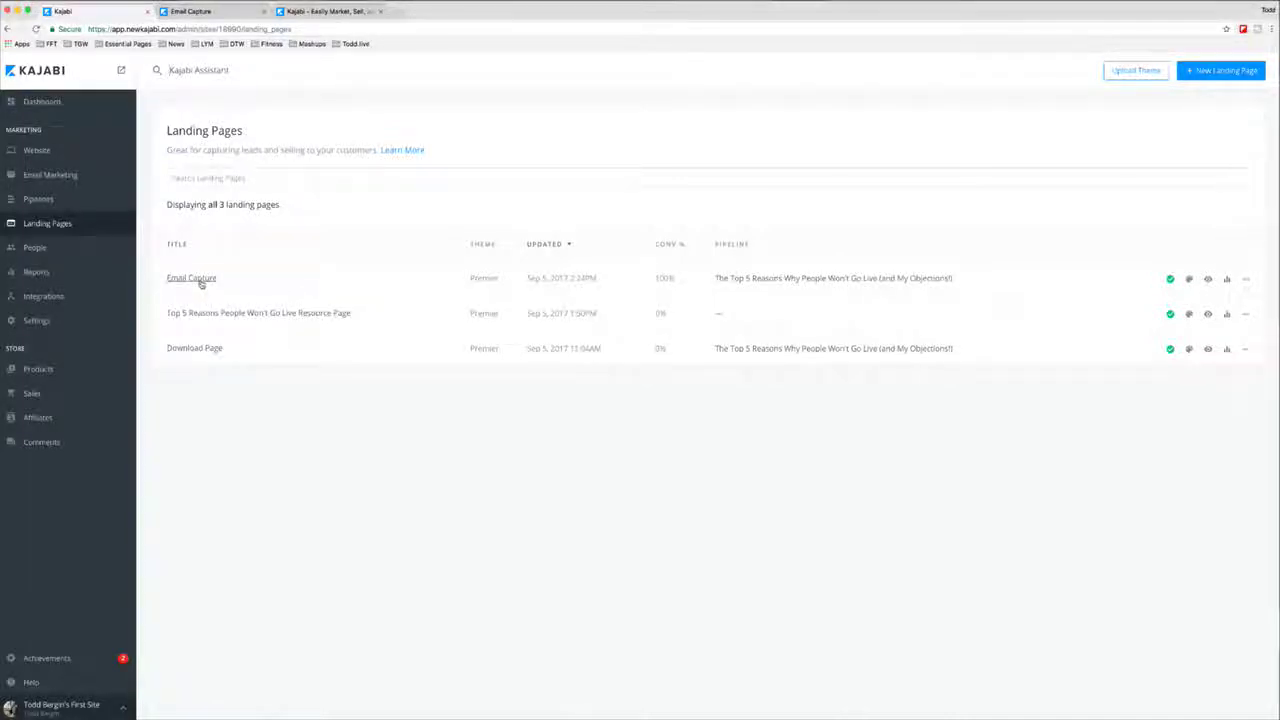
pyautogui.click(201, 282)
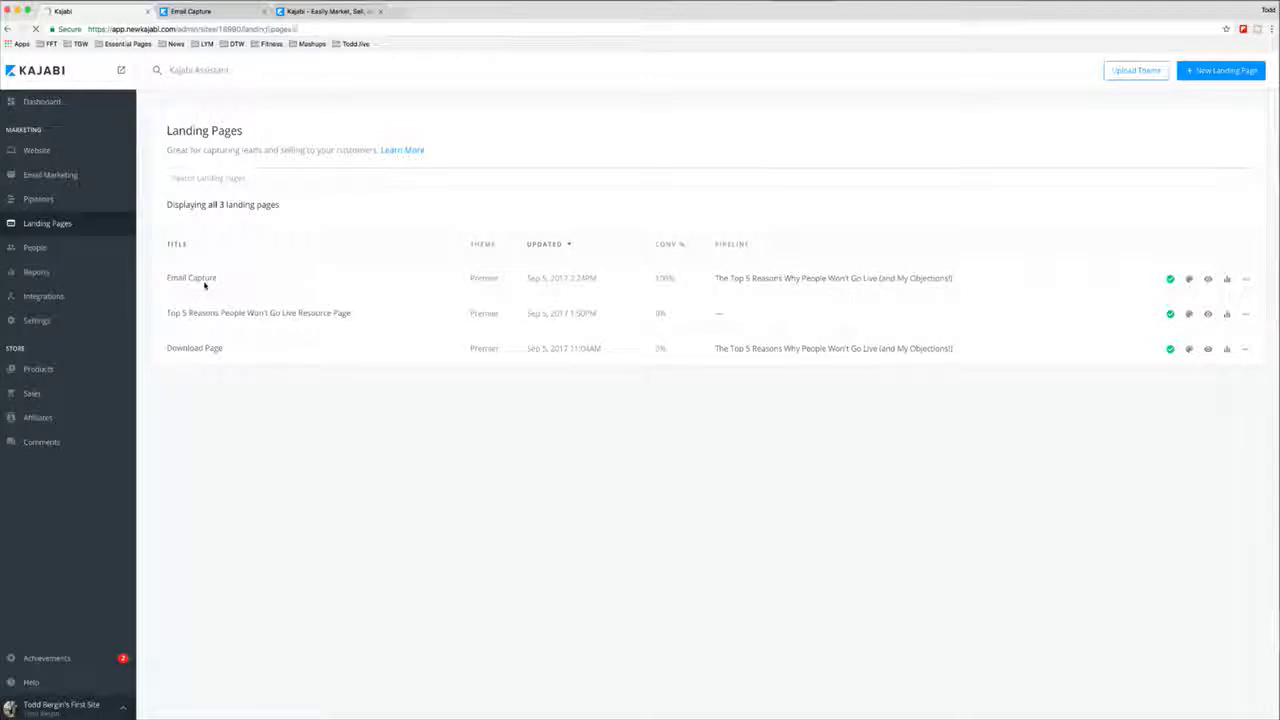
pyautogui.click(7, 29)
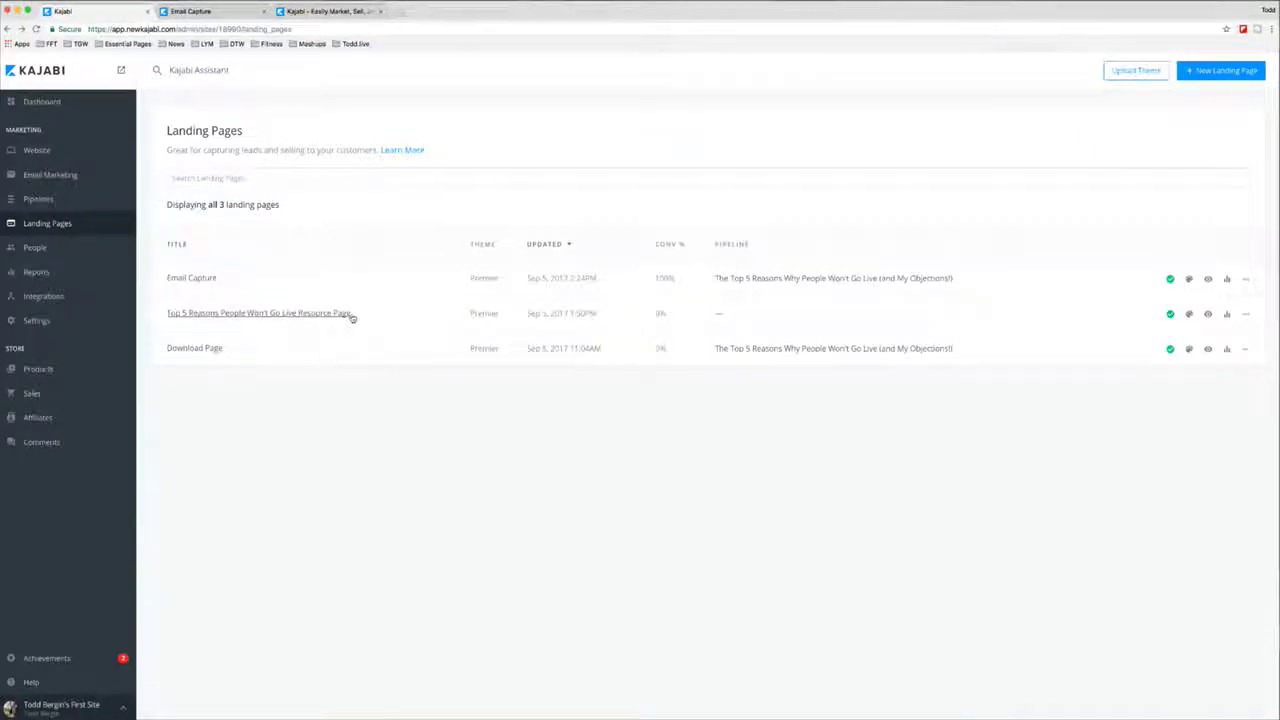
pyautogui.click(348, 314)
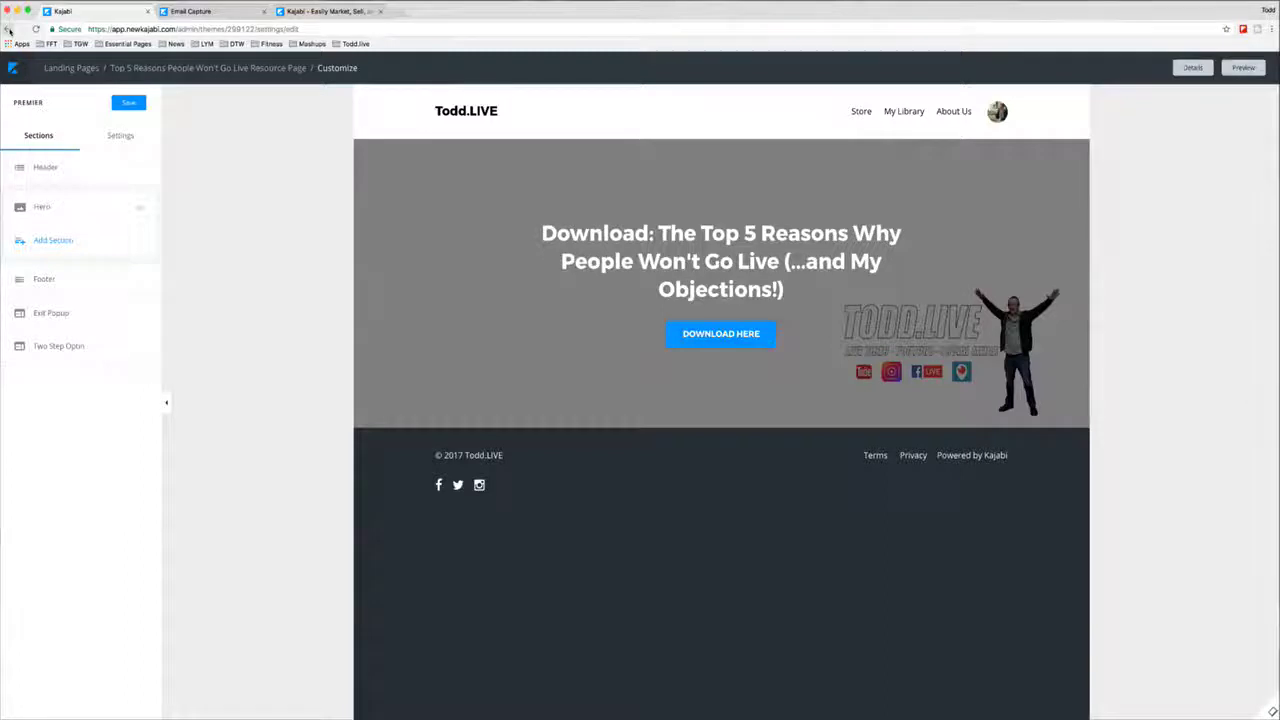
pyautogui.click(8, 29)
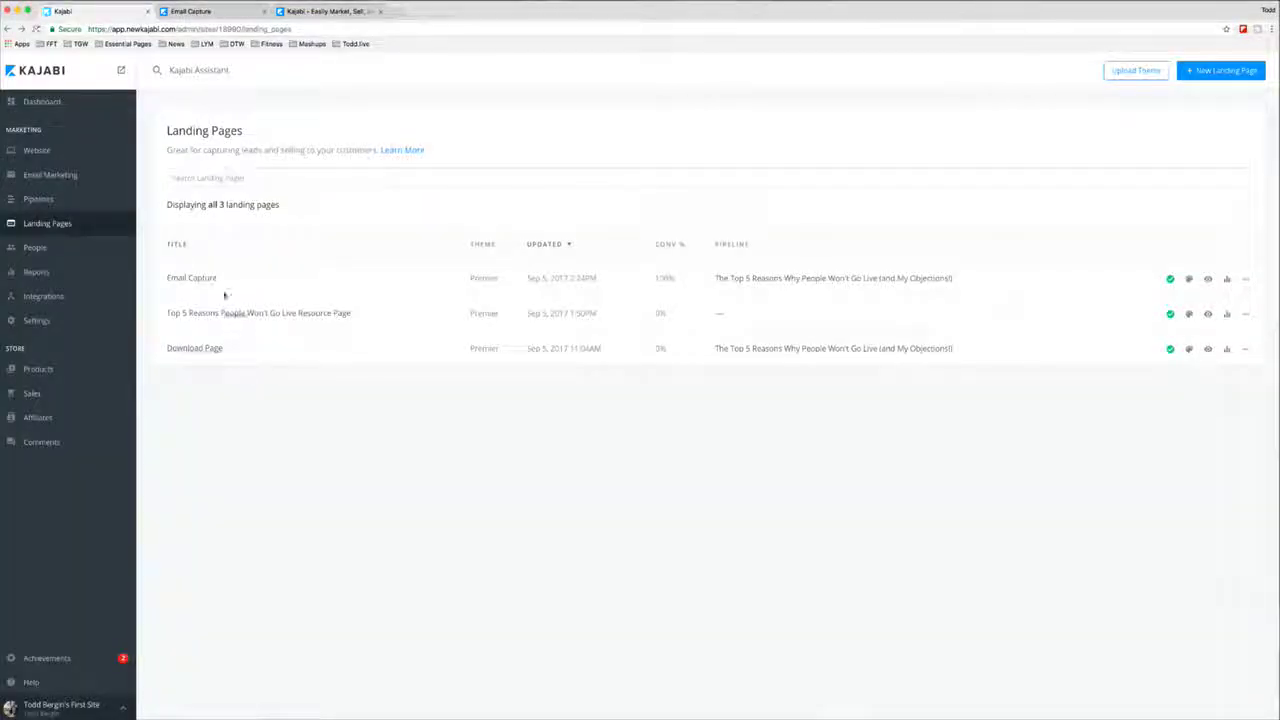
pyautogui.press('super+bracketright')
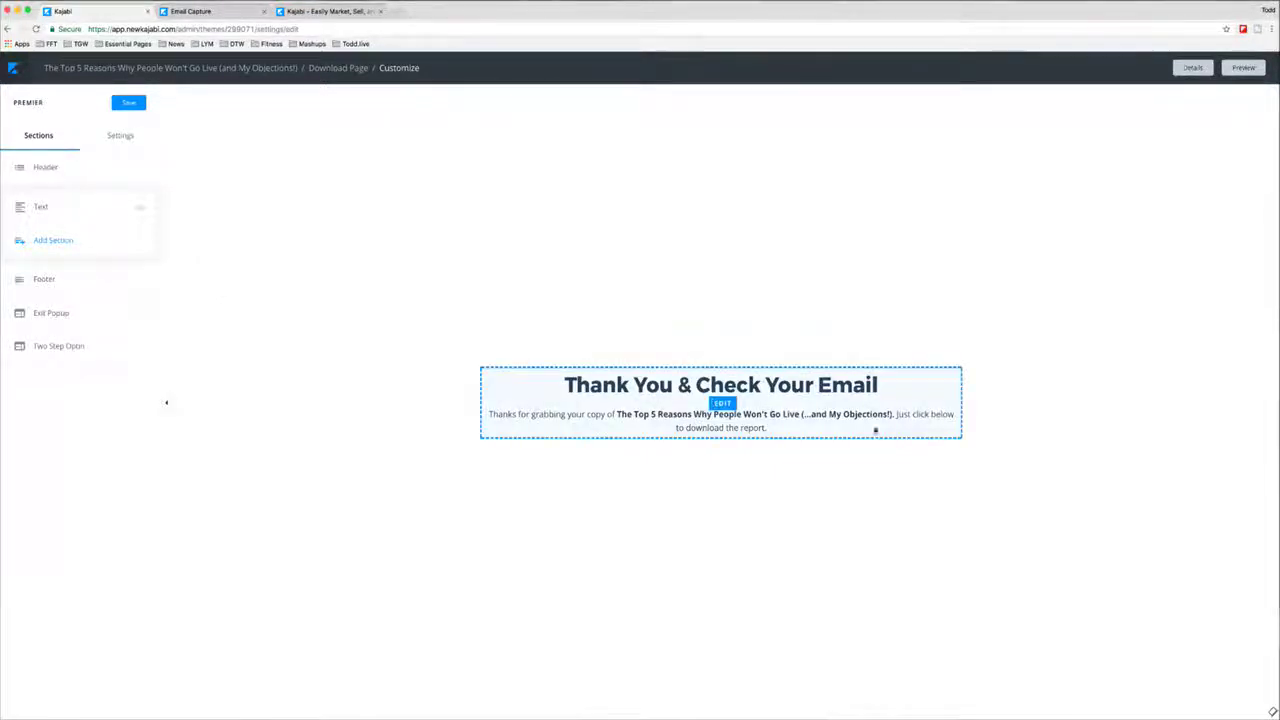
# - Replace the Download Page text's last sentence with "Just check your email and click the link in it to get your free download." and save
pyautogui.click(920, 420)
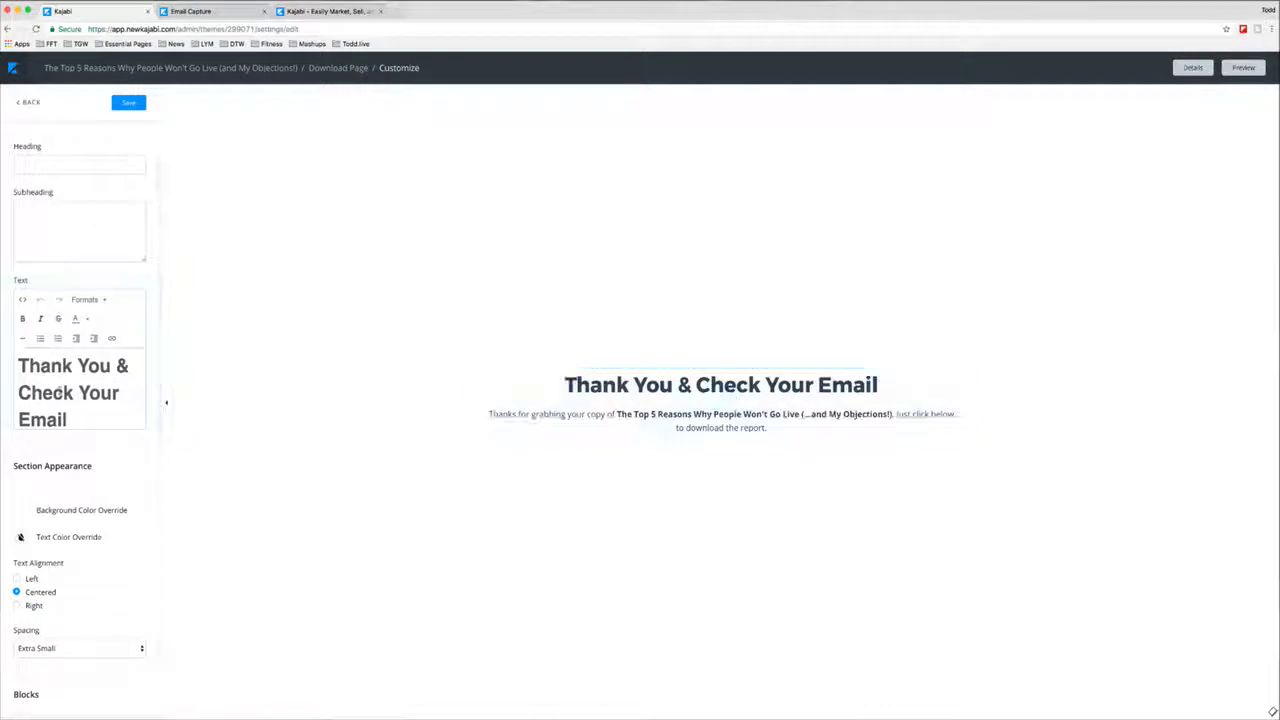
pyautogui.scroll(-3, 62, 385)
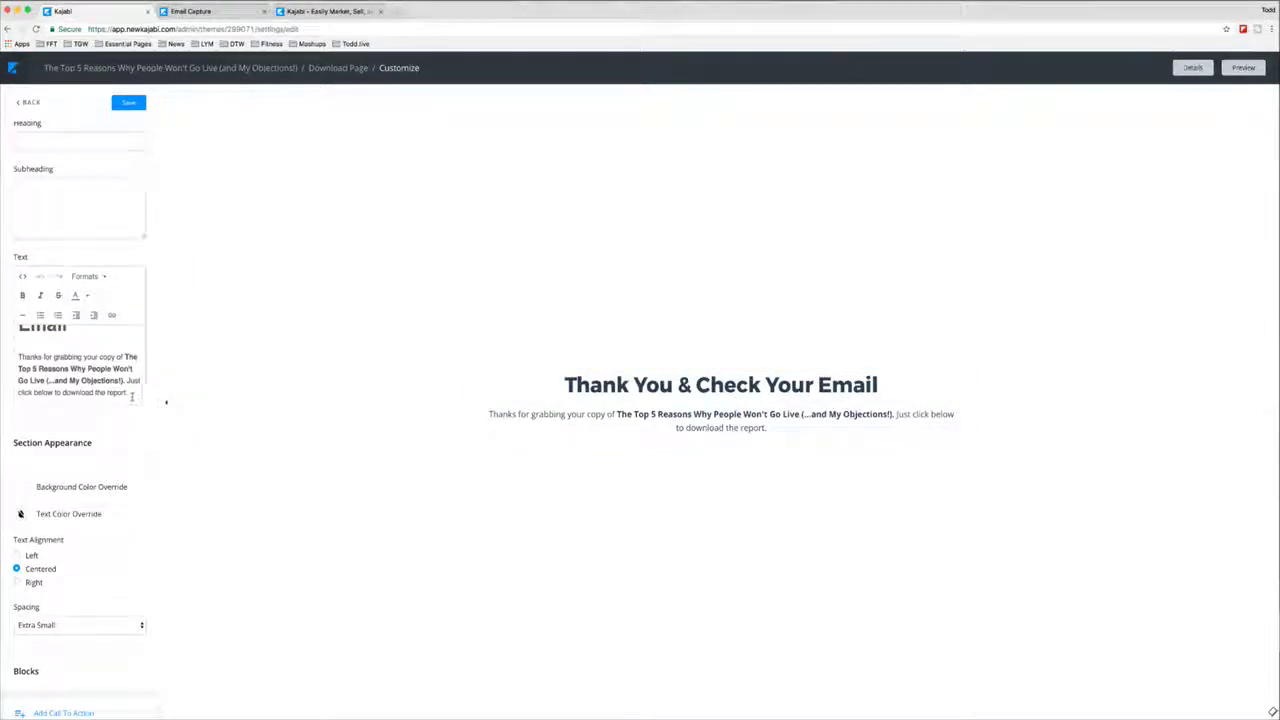
pyautogui.moveTo(130, 395)
pyautogui.mouseDown()
pyautogui.moveTo(128, 382)
pyautogui.moveTo(150, 387)
pyautogui.mouseUp()
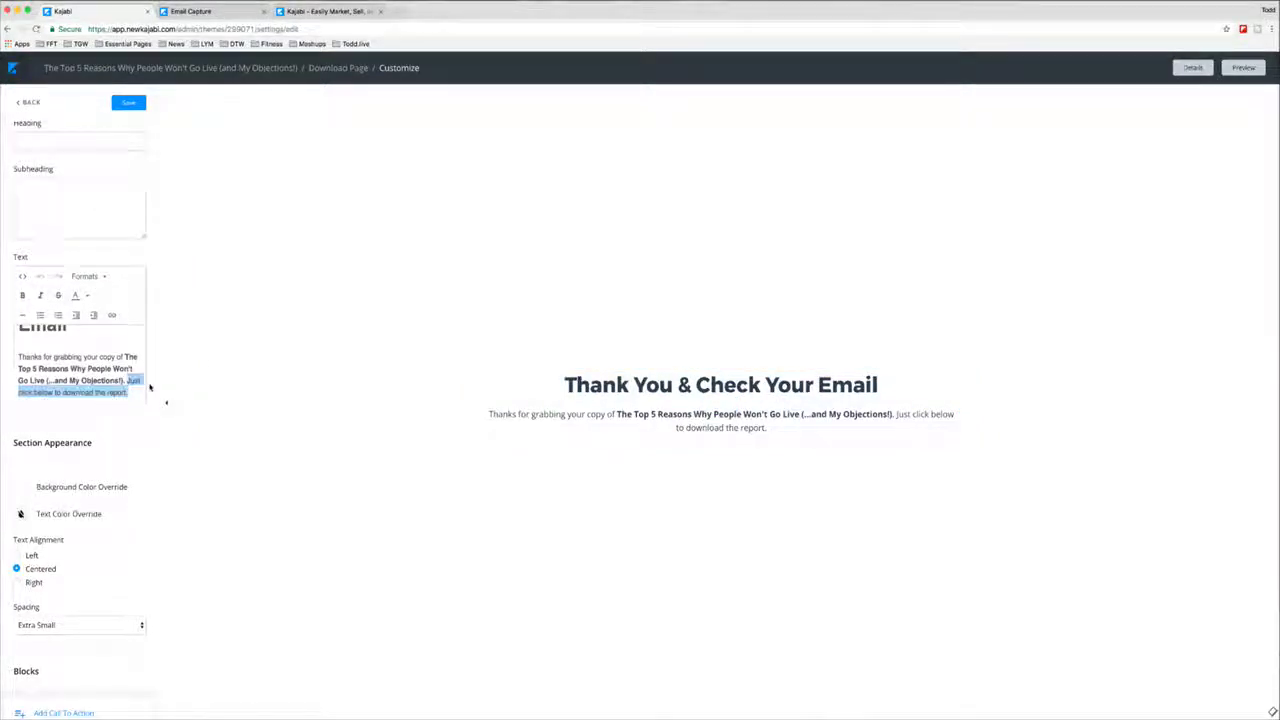
pyautogui.press('BackSpace')
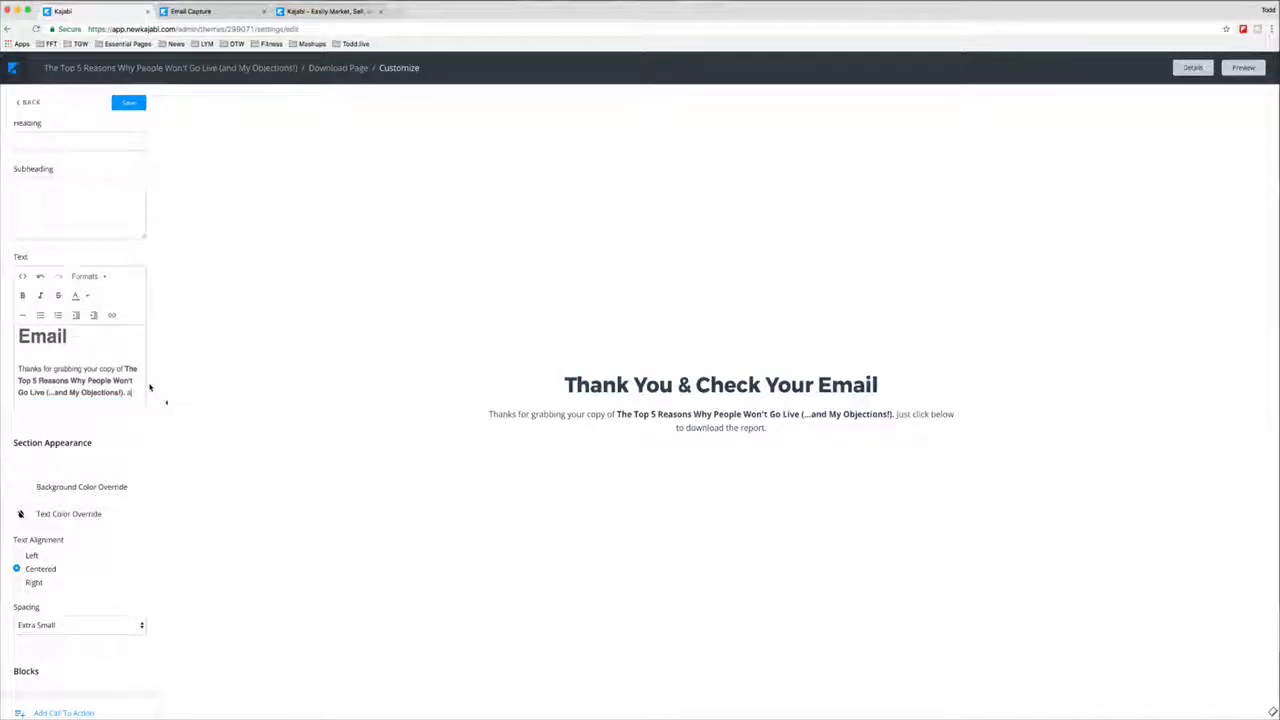
pyautogui.write('Just che')
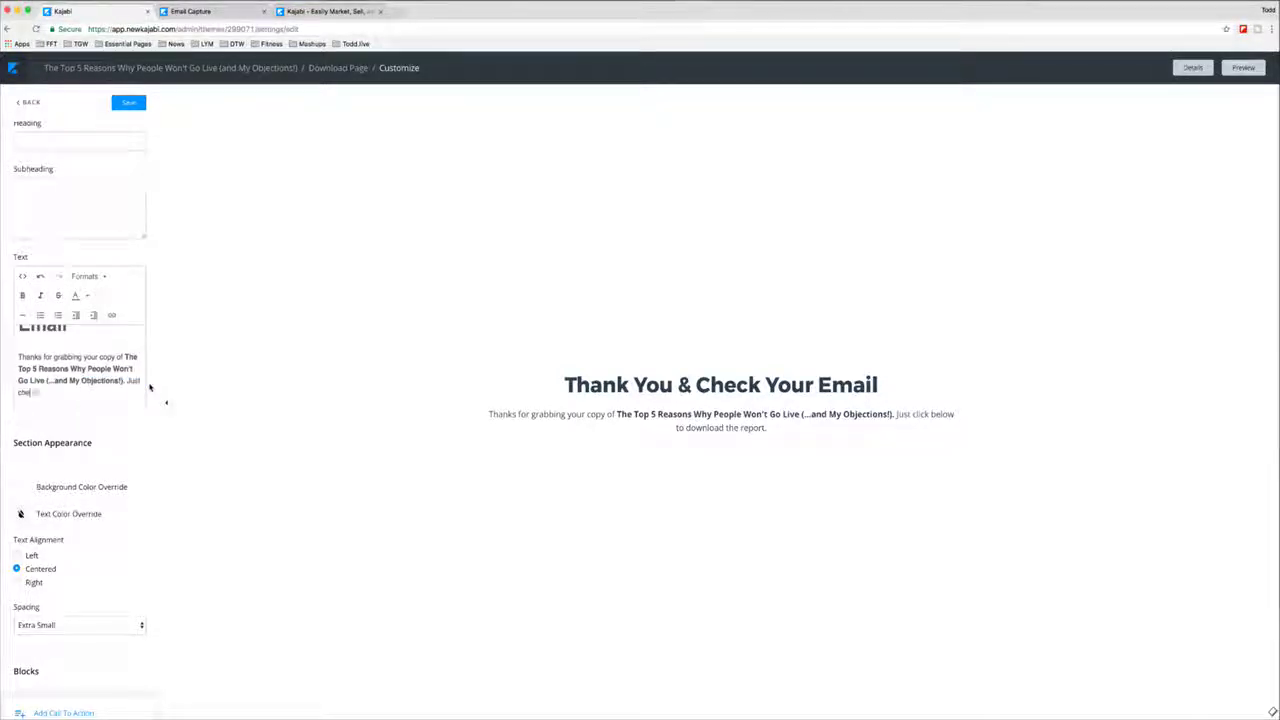
pyautogui.write('ck your email and click')
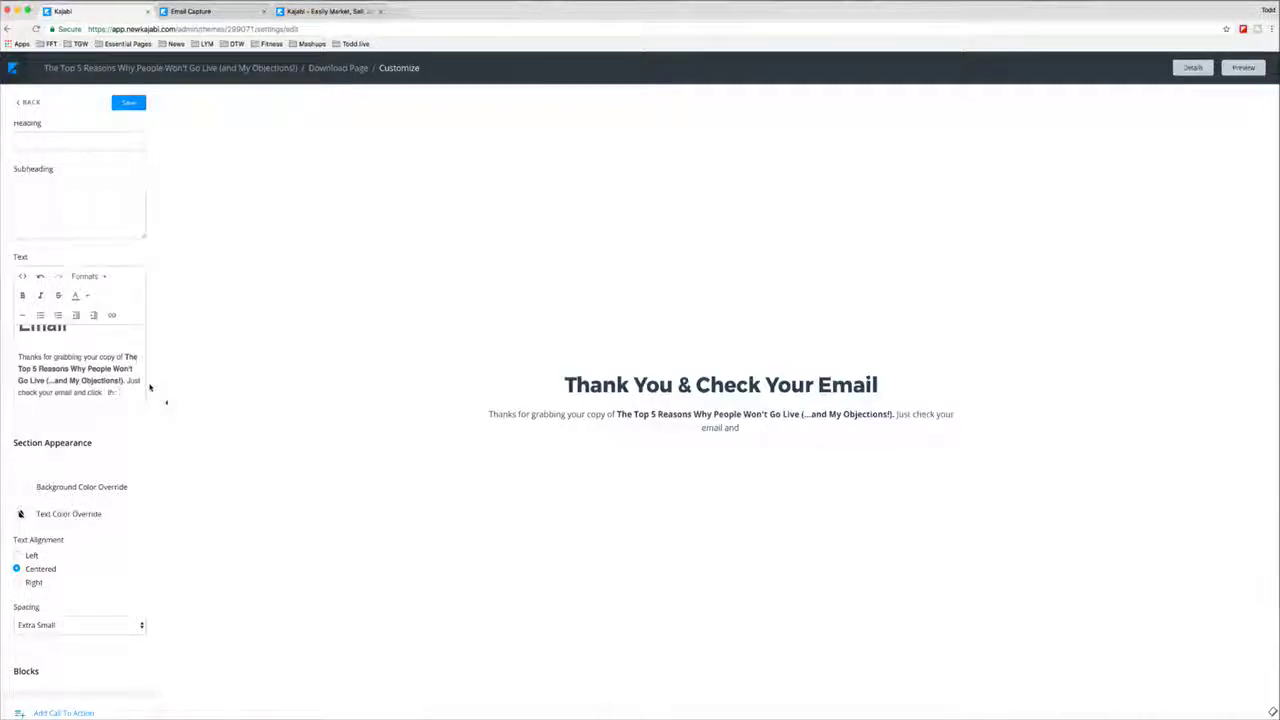
pyautogui.write(' the')
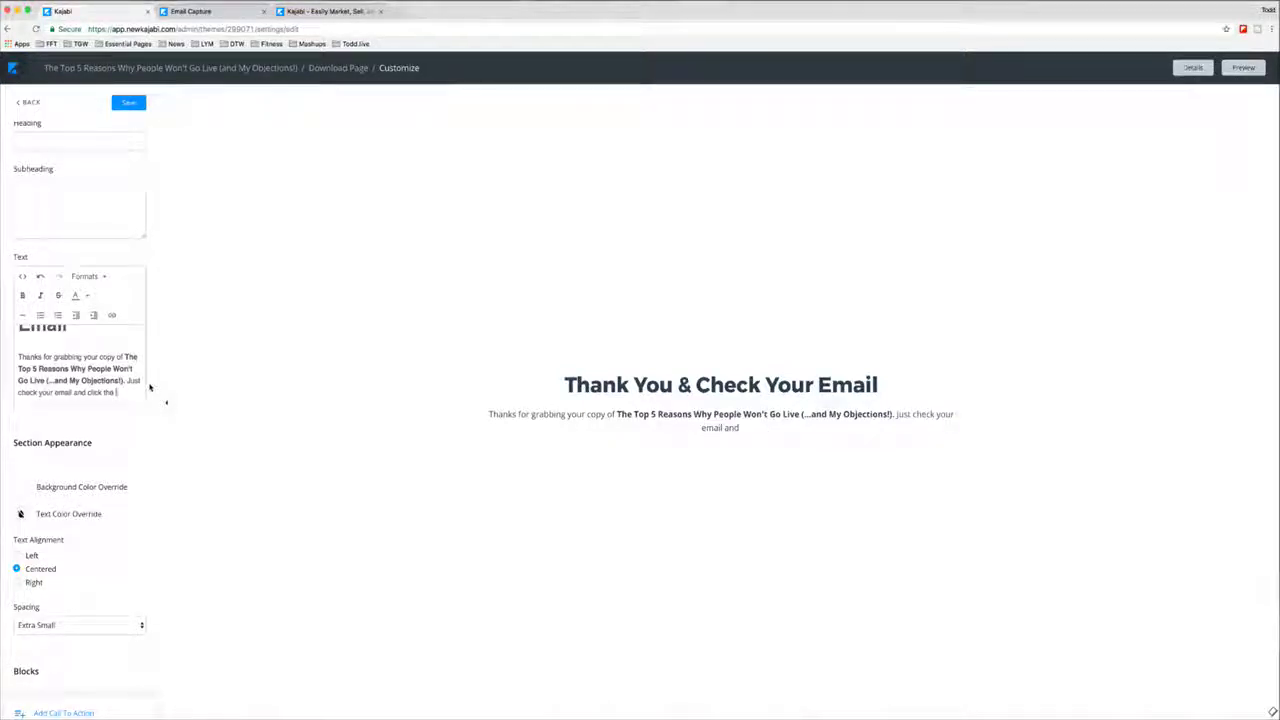
pyautogui.write(' link in it to')
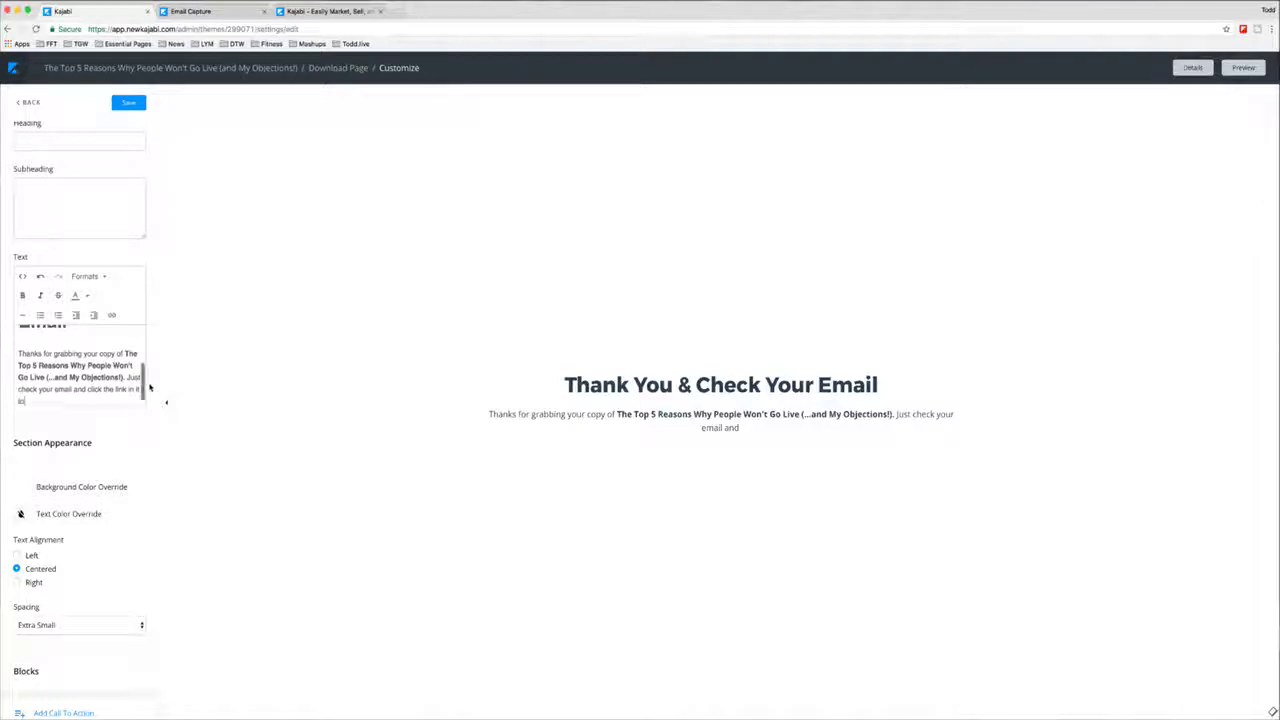
pyautogui.write(' get your fre')
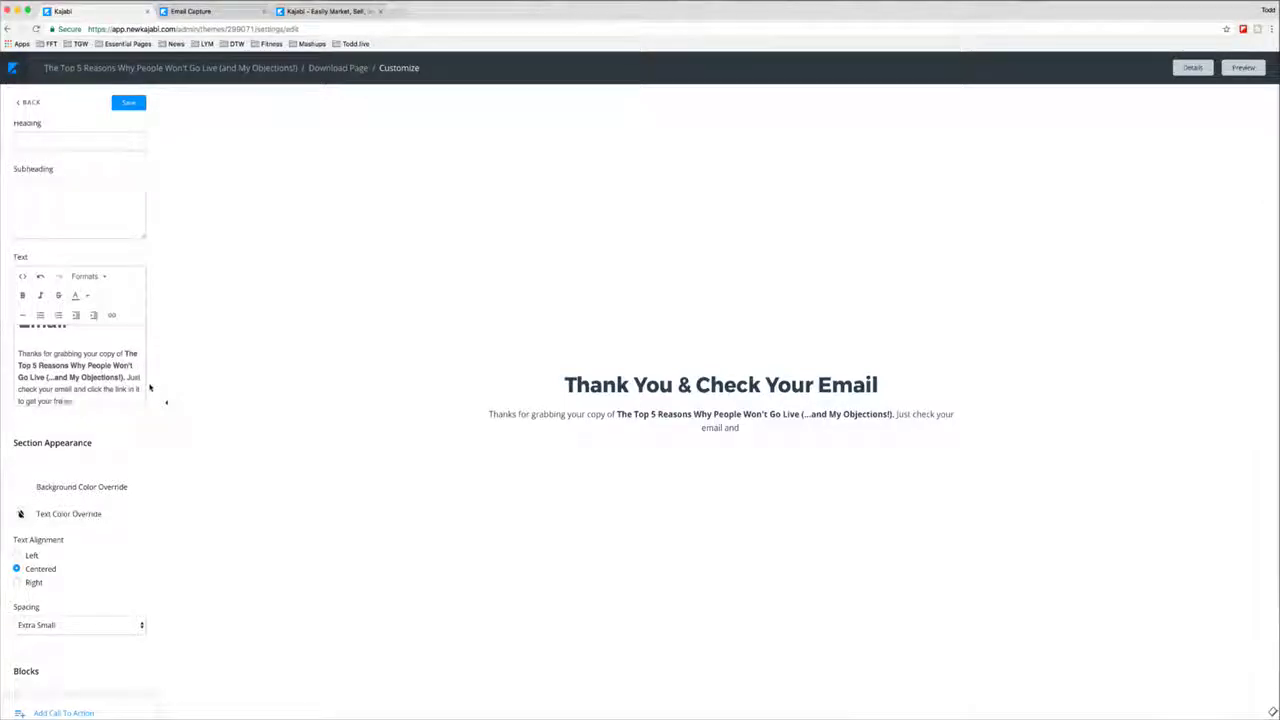
pyautogui.write('e download.')
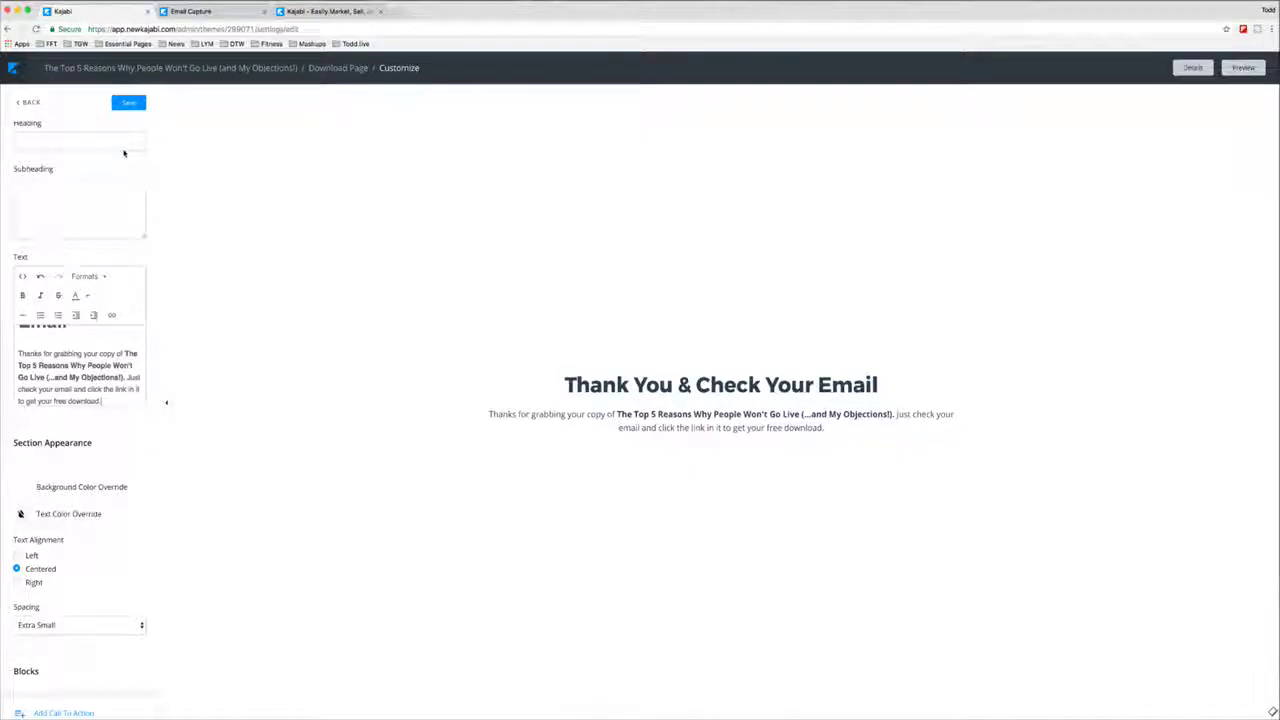
pyautogui.click(130, 104)
pyautogui.click(30, 102)
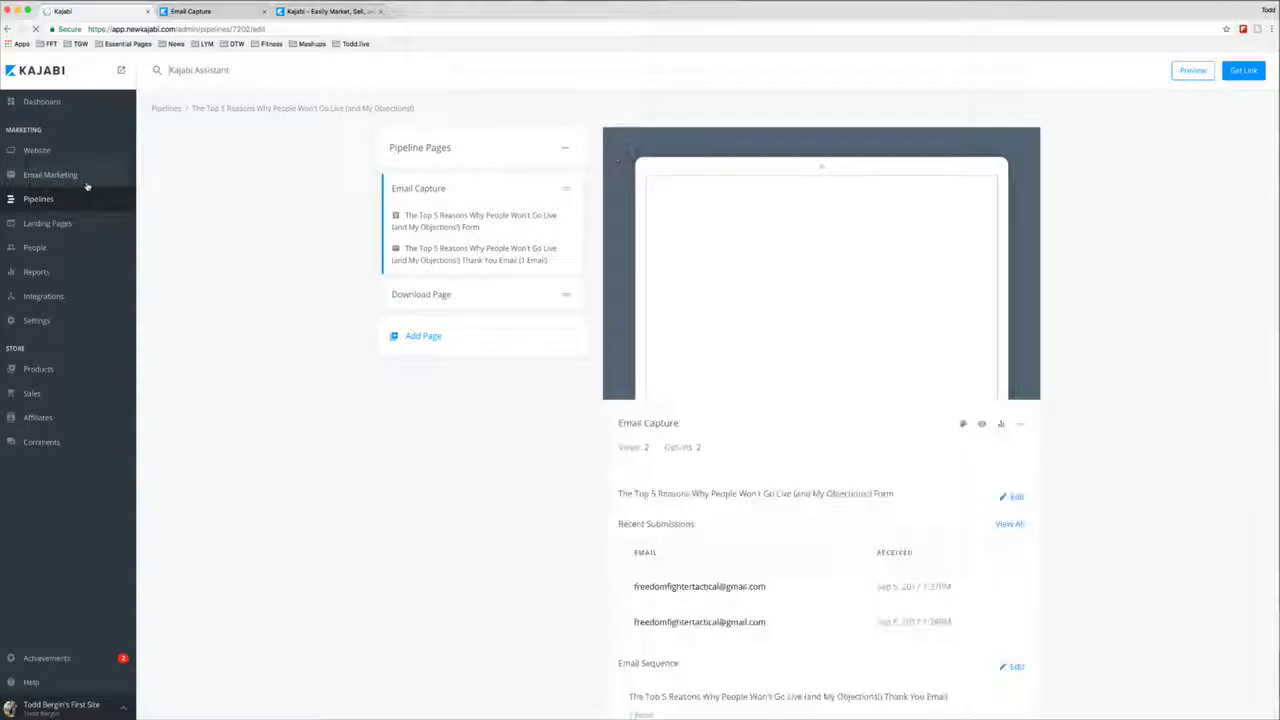
# - Look over the pipeline's Email Capture submissions and email sequence, and open the website's appearance page
pyautogui.scroll(-3, 306, 234)
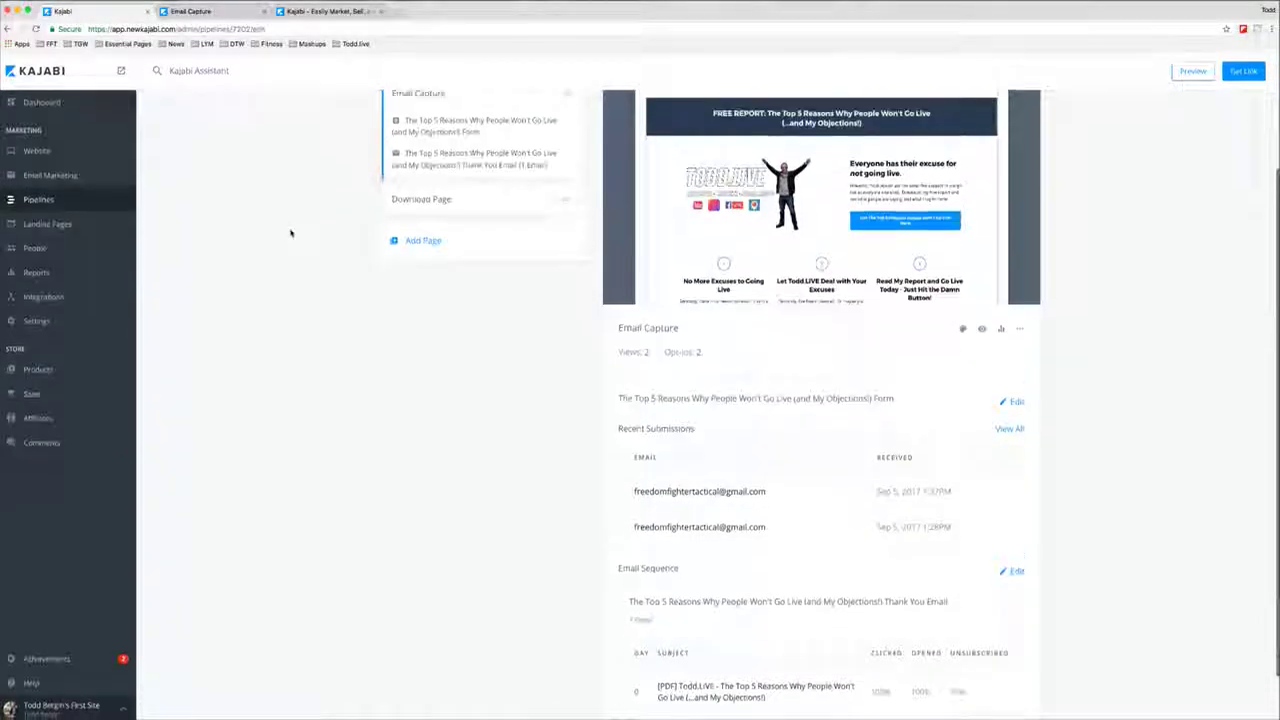
pyautogui.click(58, 200)
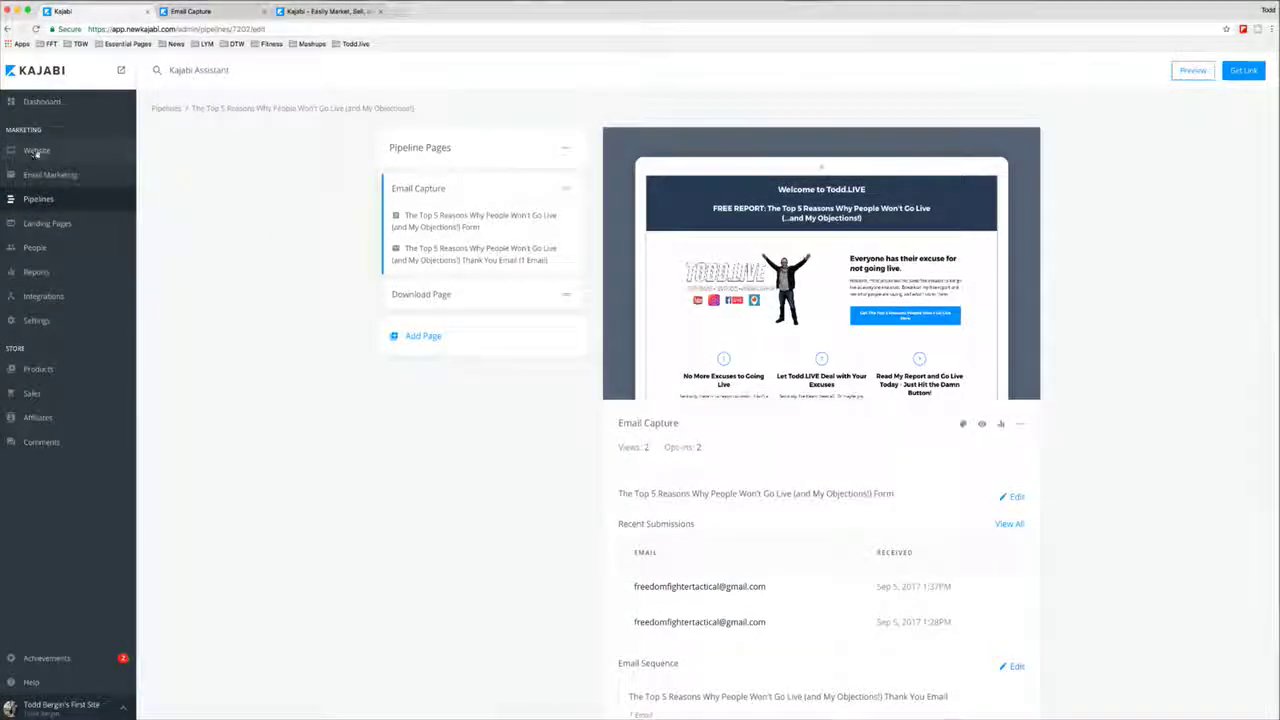
pyautogui.click(40, 153)
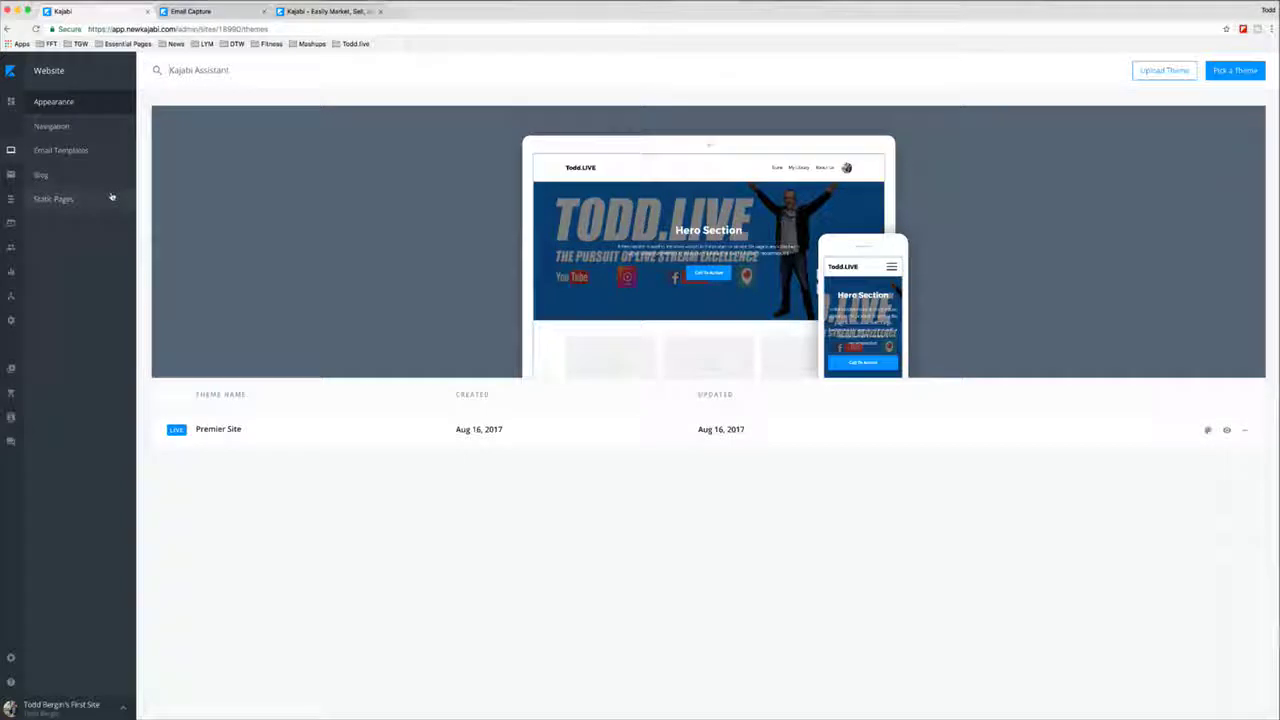
# - Tour the admin's marketing areas from Email Marketing through Pipelines to Landing Pages
pyautogui.moveTo(14, 191)
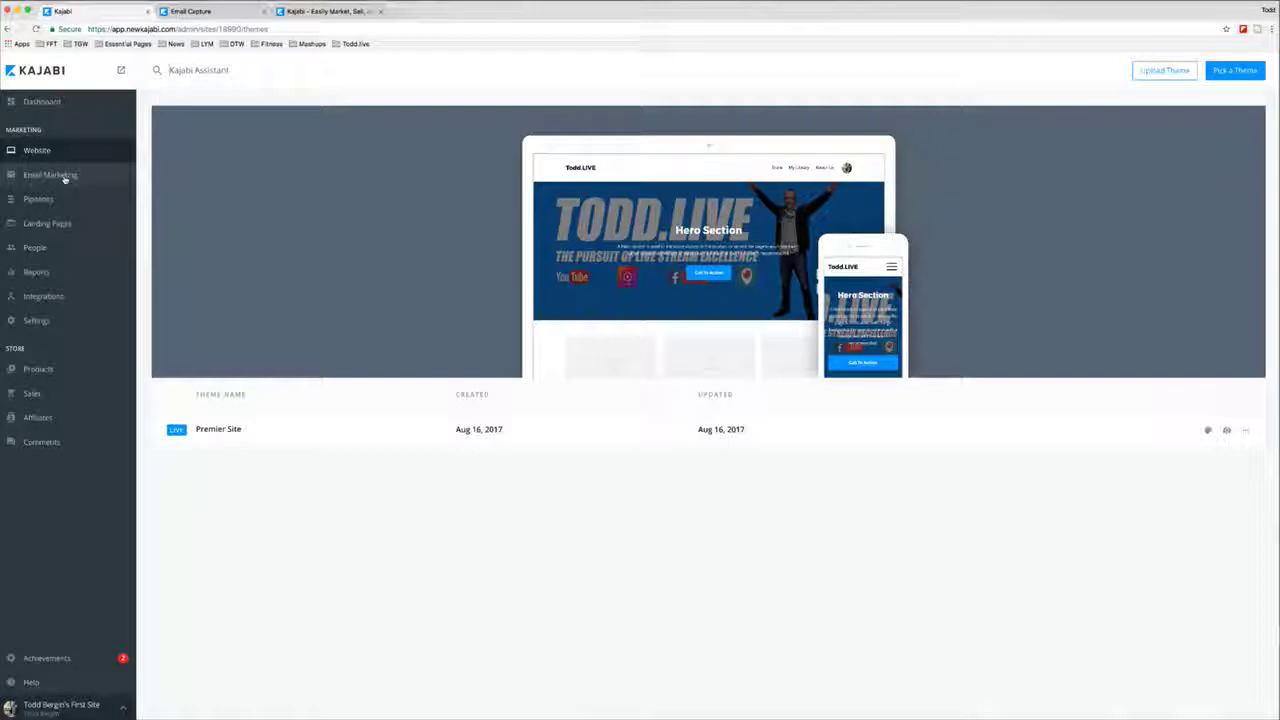
pyautogui.click(65, 178)
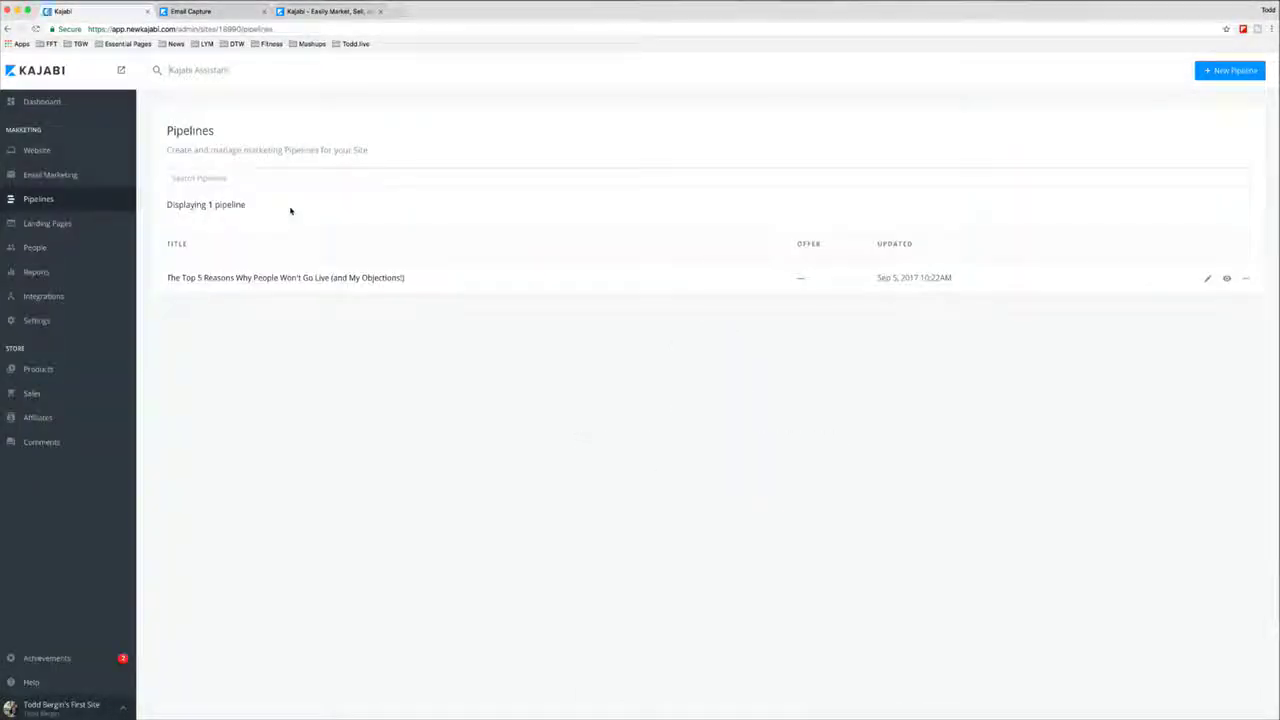
pyautogui.click(57, 223)
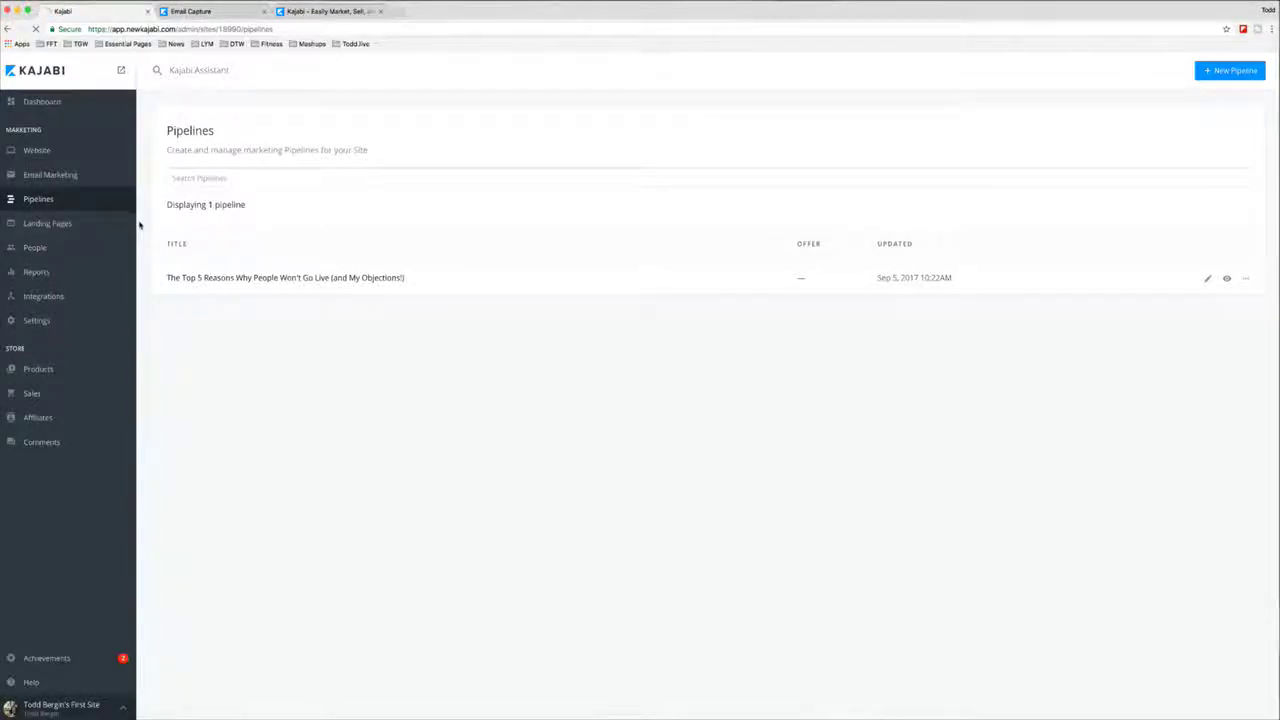